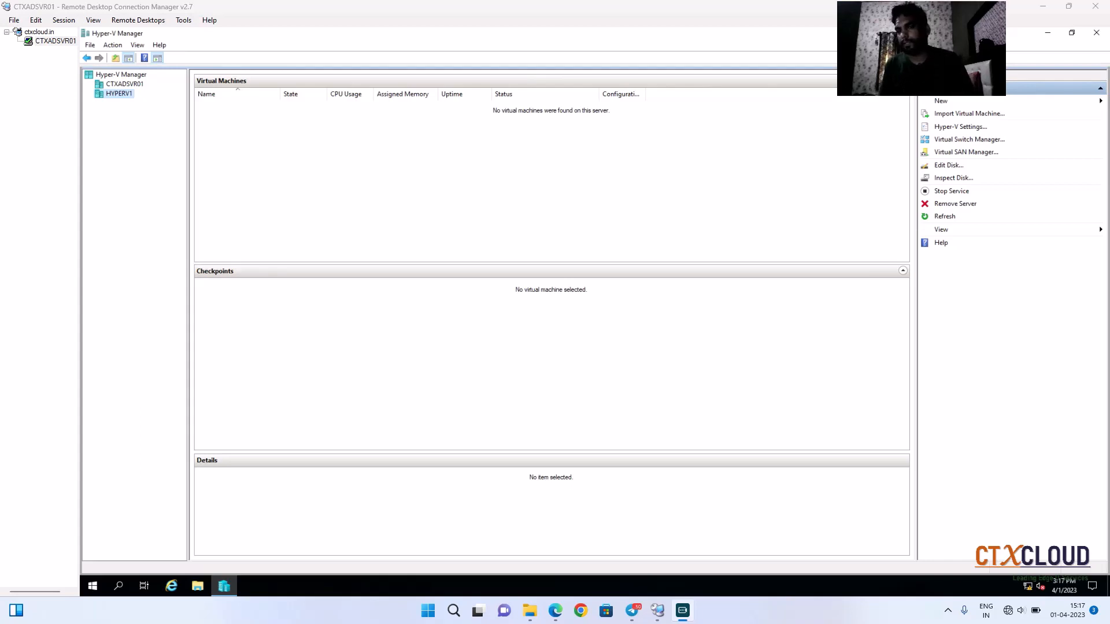
Step: Start the New Virtual Machine wizard and name the virtual machine PC1
{"action": "left_click", "coordinate": [941, 103]}
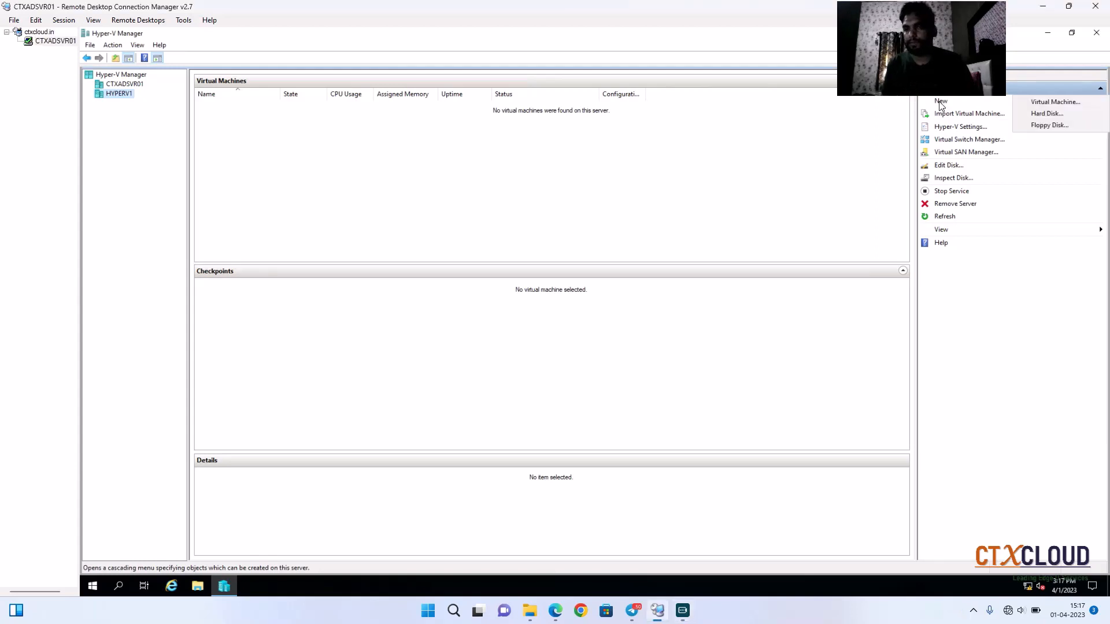
{"action": "left_click", "coordinate": [1033, 106]}
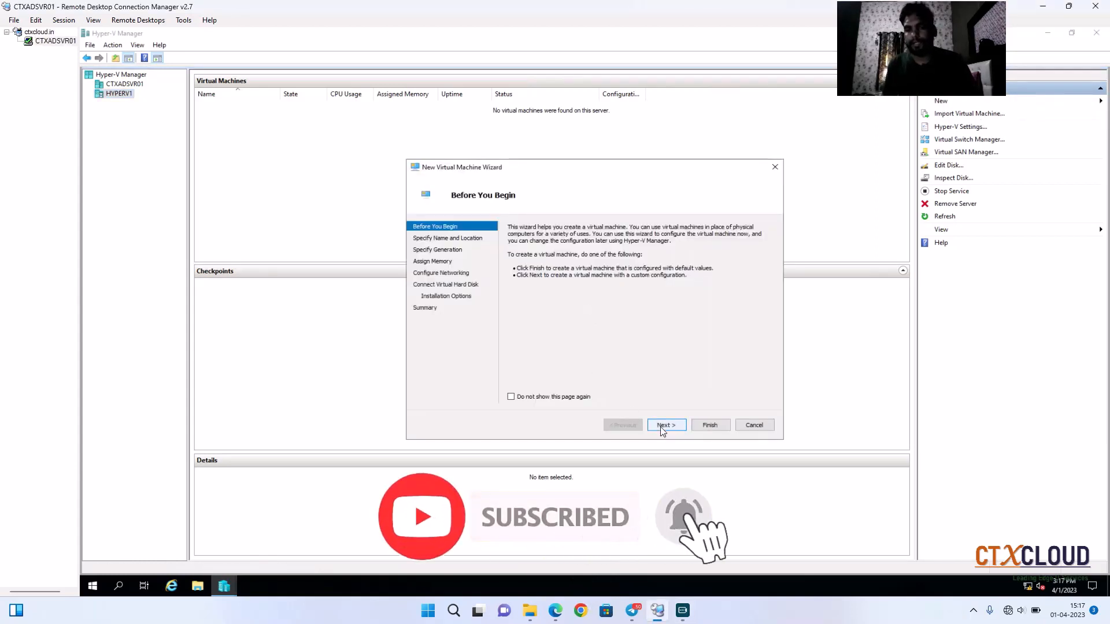
{"action": "left_click", "coordinate": [662, 426]}
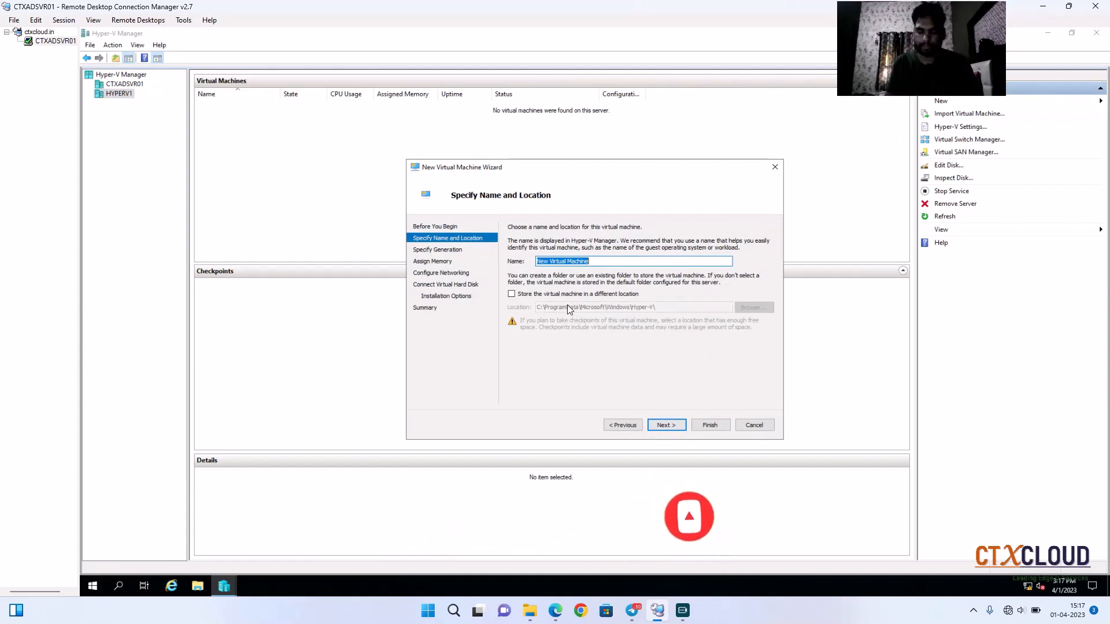
{"action": "type", "text": "PC1"}
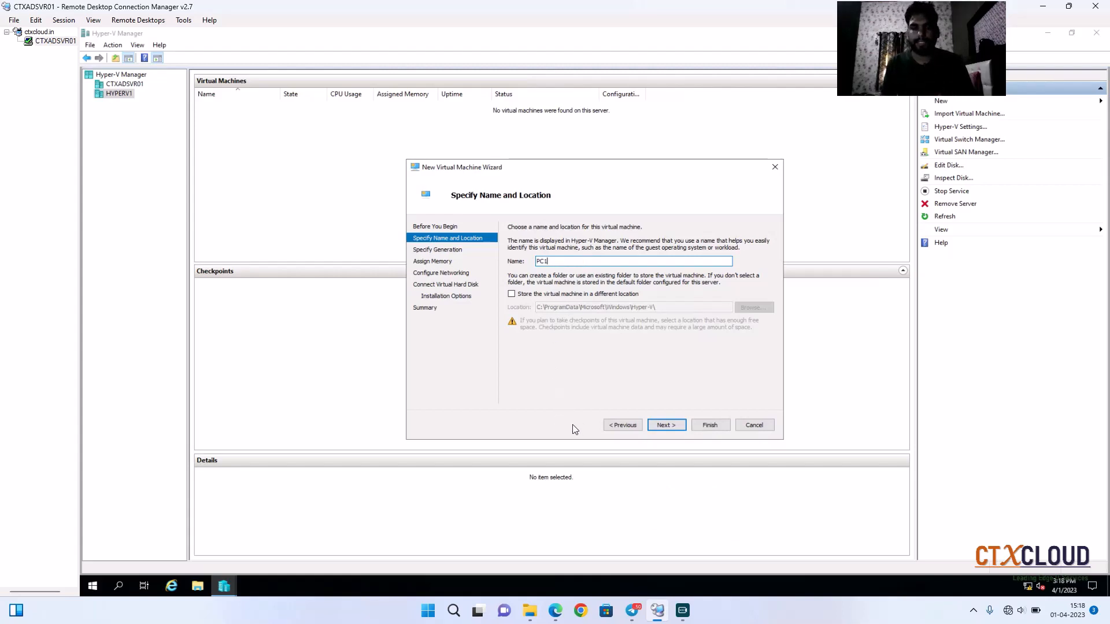
{"action": "left_click", "coordinate": [668, 427]}
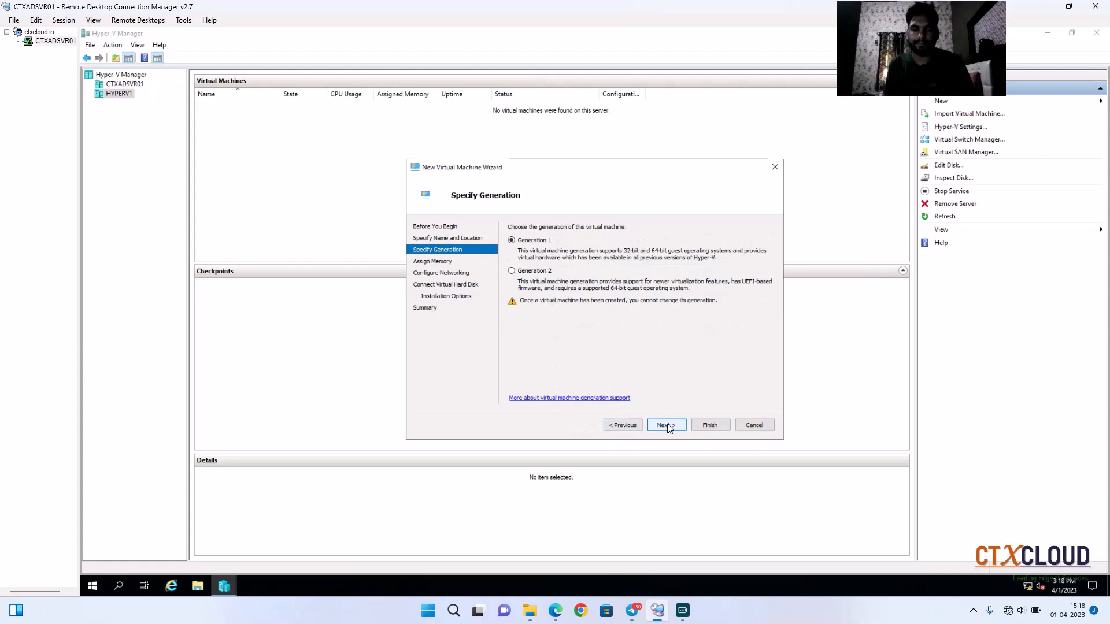
Step: Keep Generation 1 and assign 4096 MB startup memory with Dynamic Memory enabled
{"action": "left_click", "coordinate": [668, 426]}
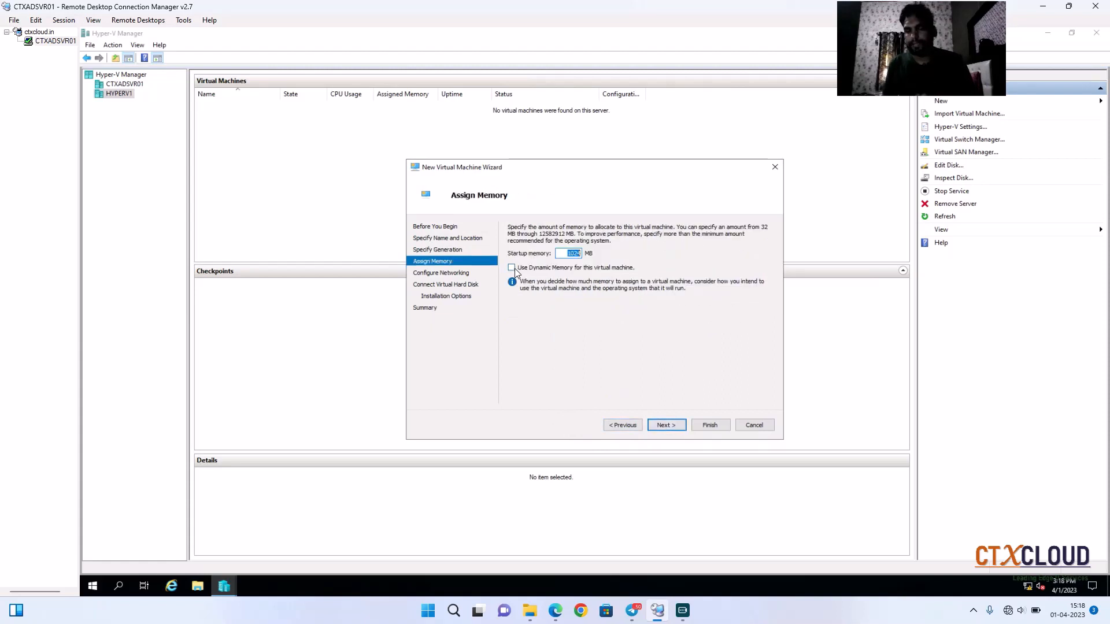
{"action": "left_click", "coordinate": [564, 253]}
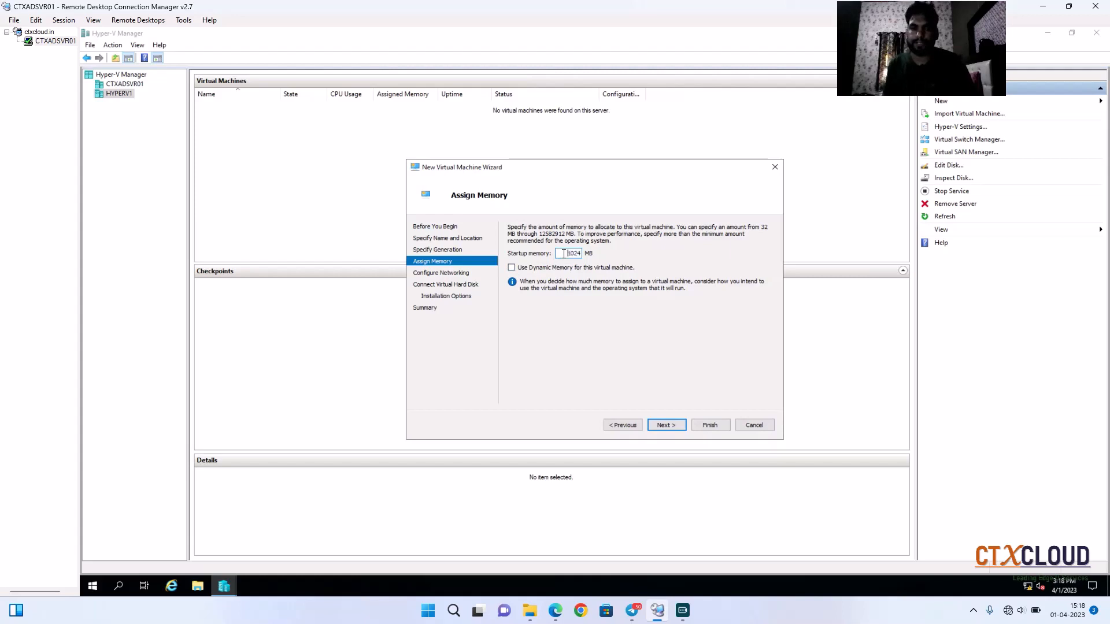
{"action": "left_click_drag", "start_coordinate": [564, 253], "coordinate": [583, 256]}
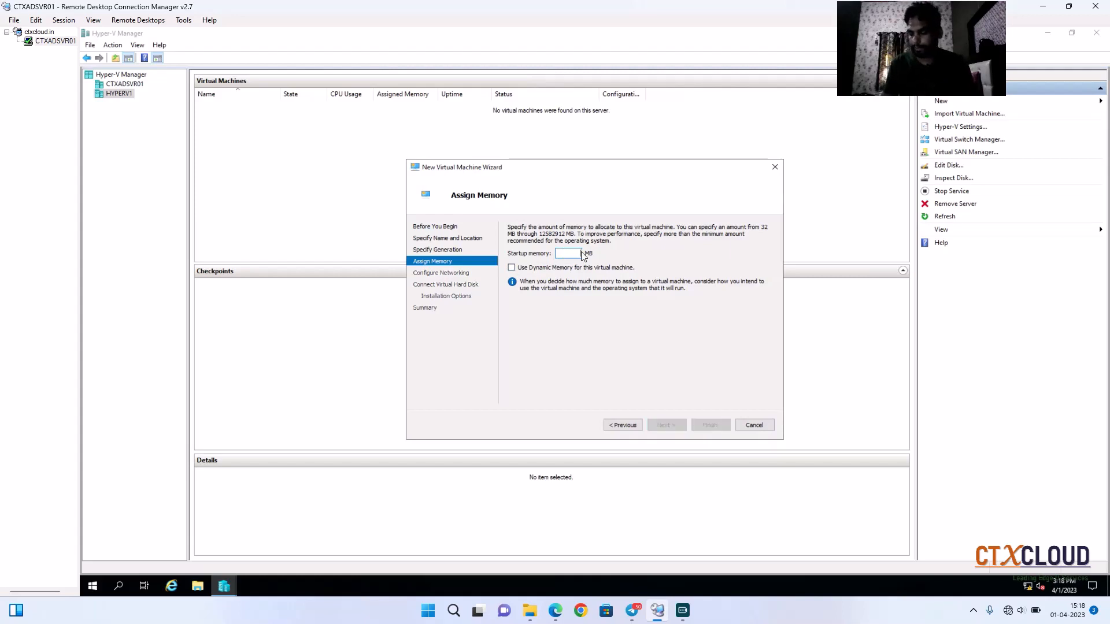
{"action": "type", "text": "4096"}
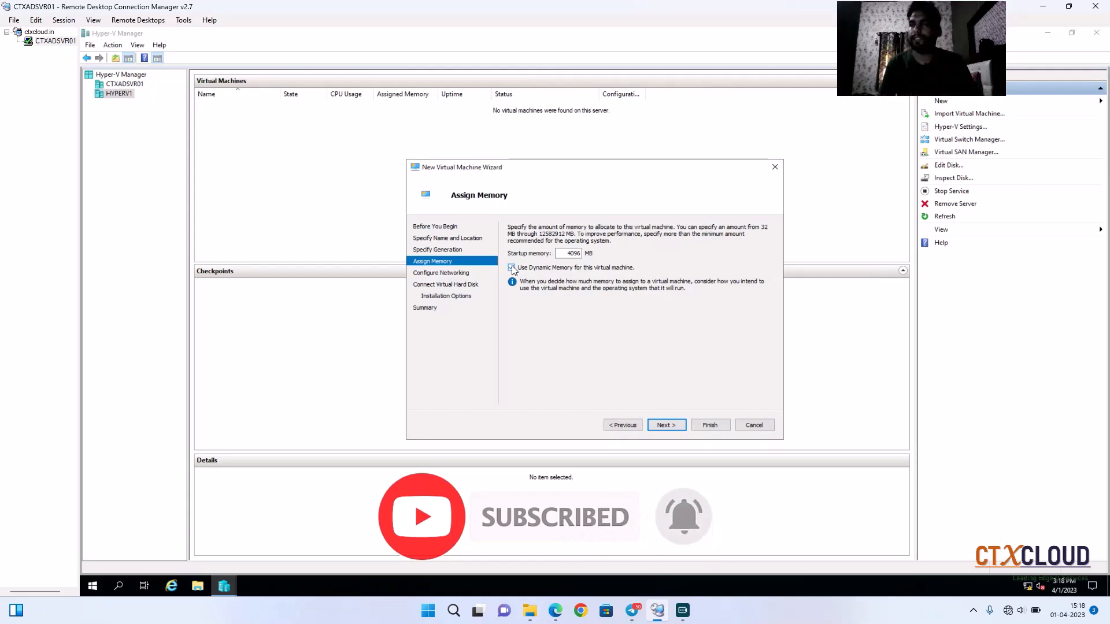
{"action": "left_click", "coordinate": [512, 268]}
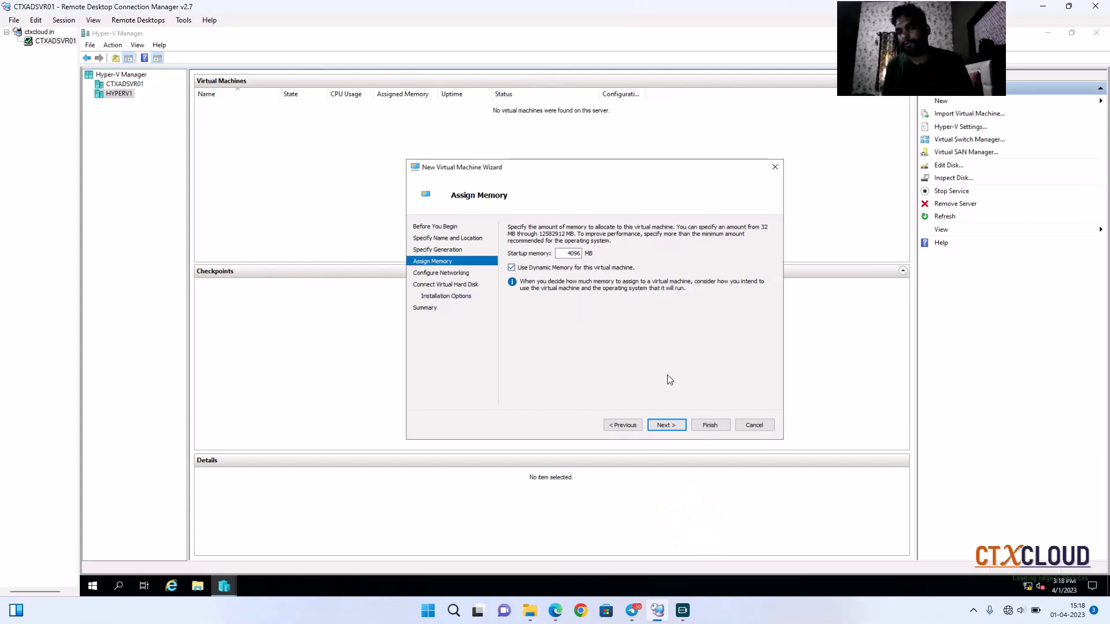
{"action": "left_click", "coordinate": [665, 425]}
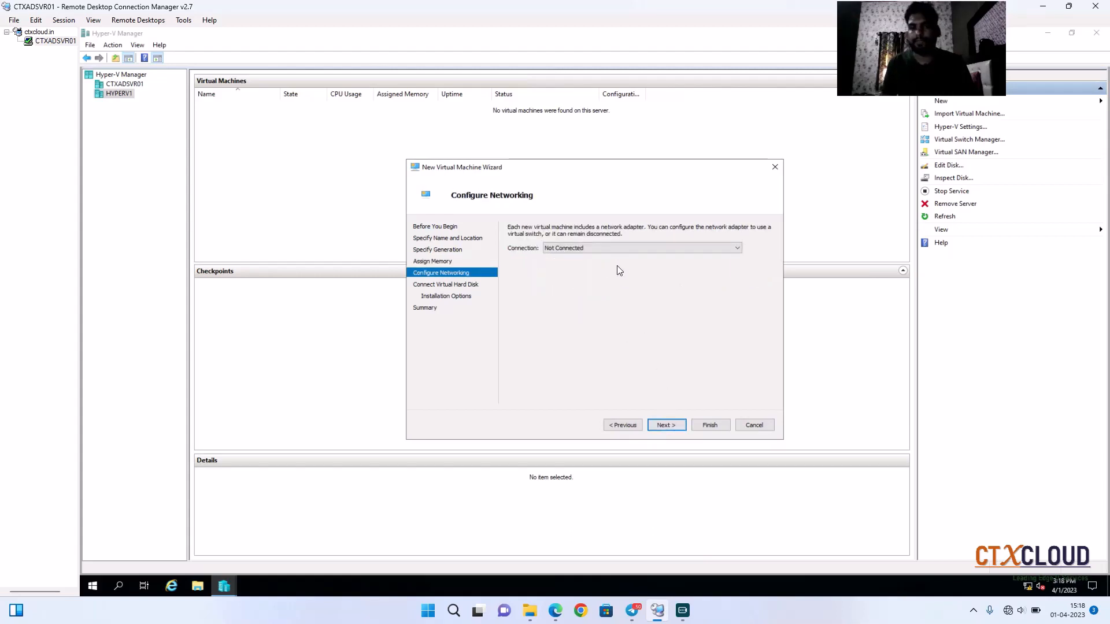
Step: Connect the virtual machine's network adapter to the EXTERNAL-LAN switch
{"action": "left_click", "coordinate": [616, 248]}
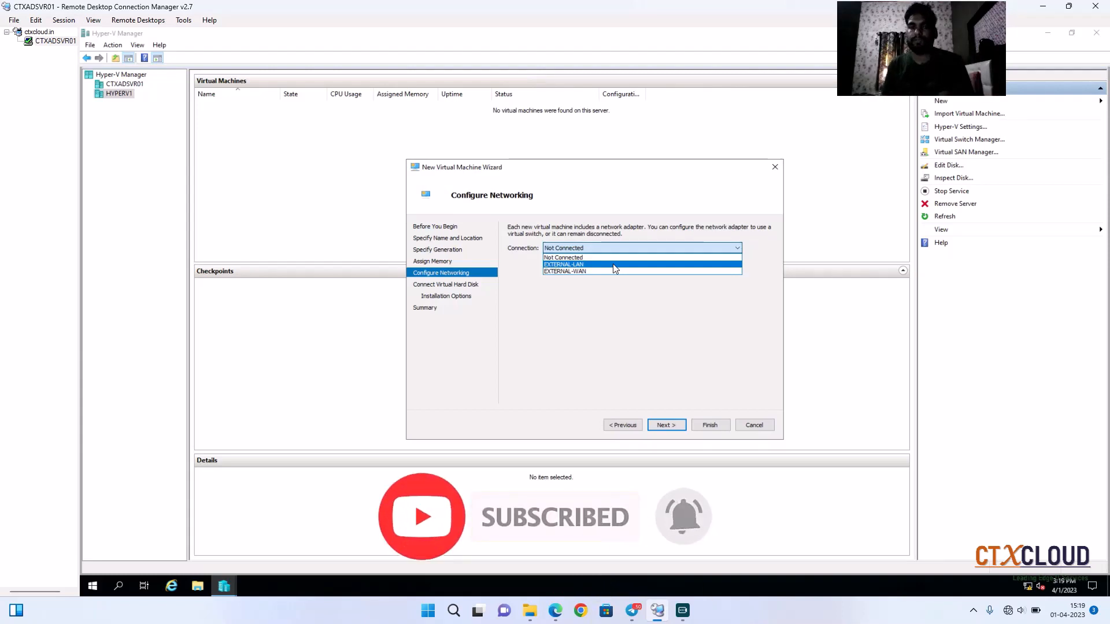
{"action": "left_click", "coordinate": [614, 265]}
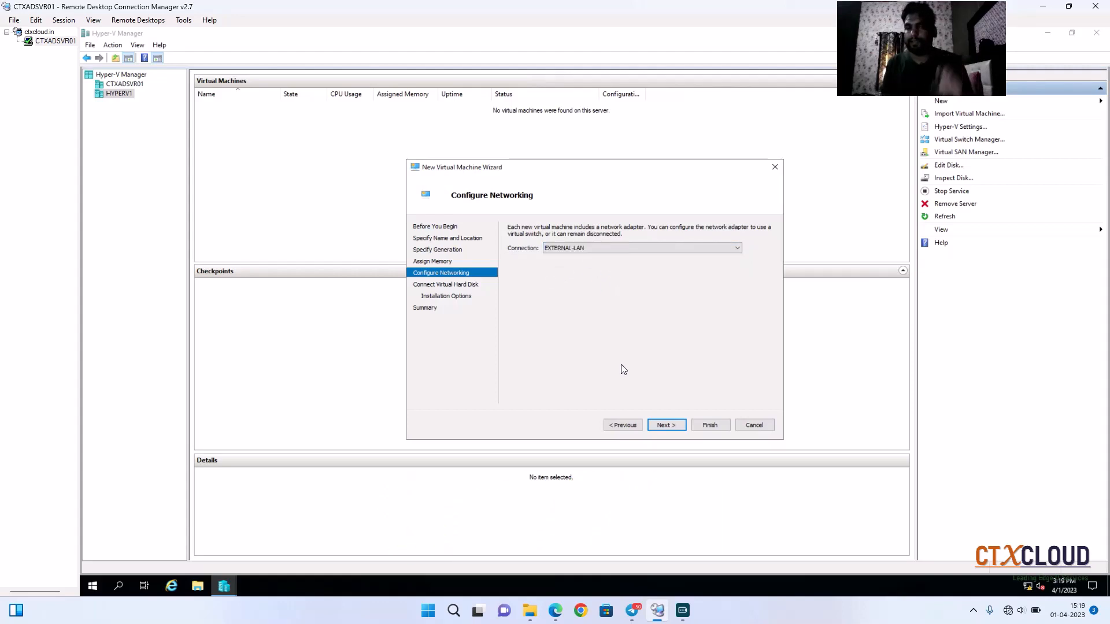
{"action": "left_click", "coordinate": [667, 428]}
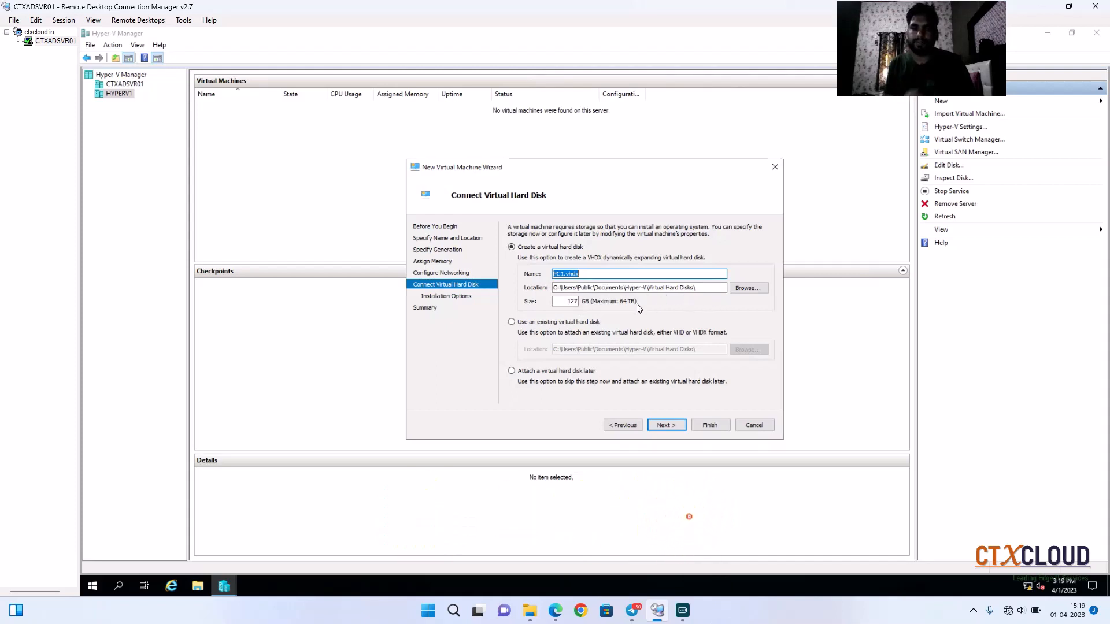
Step: Set the new virtual hard disk PC1.vhdx size to 60 GB
{"action": "left_click_drag", "start_coordinate": [566, 303], "coordinate": [613, 306]}
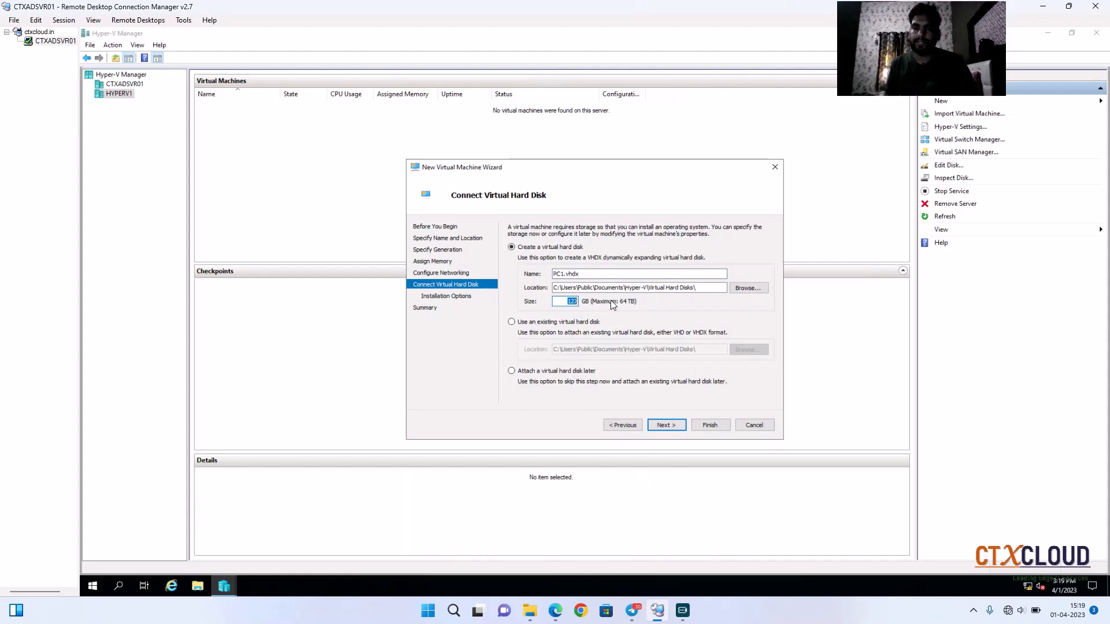
{"action": "type", "text": "60"}
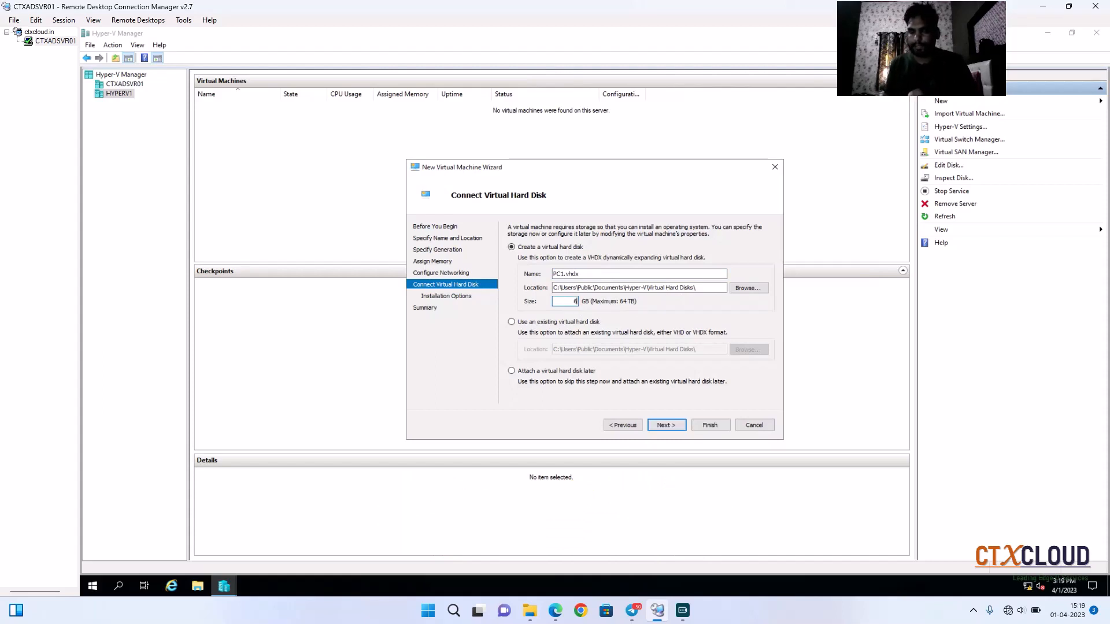
{"action": "left_click", "coordinate": [666, 426]}
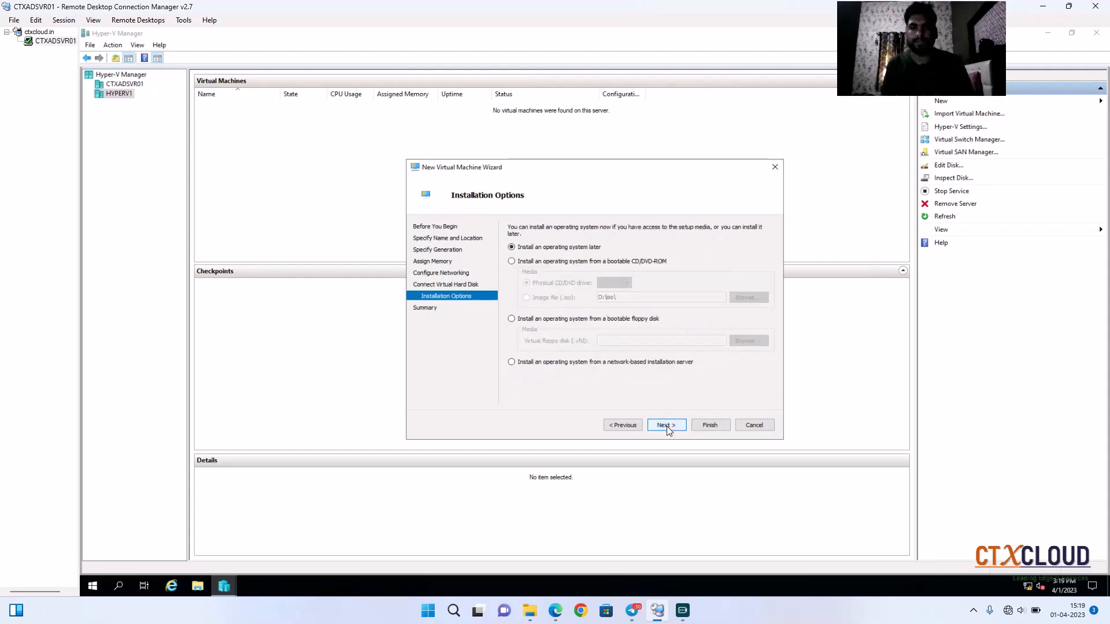
Step: Install the operating system from image file C:\iso\Win10_20H2_EnglishInternational_x64.iso and finish creating the virtual machine
{"action": "left_click", "coordinate": [533, 264]}
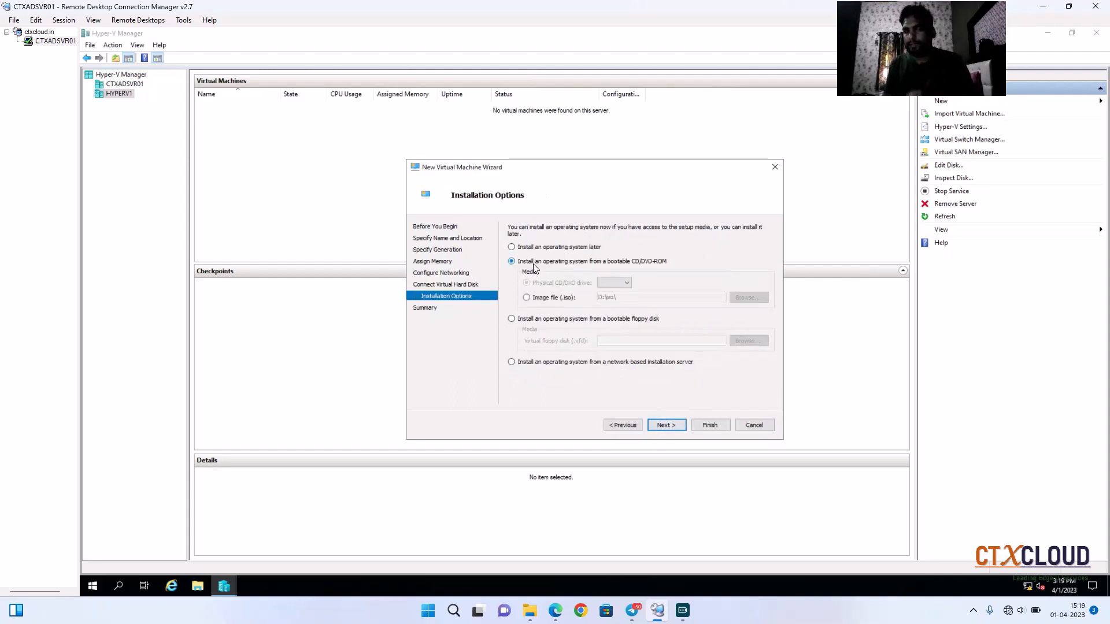
{"action": "left_click", "coordinate": [540, 299]}
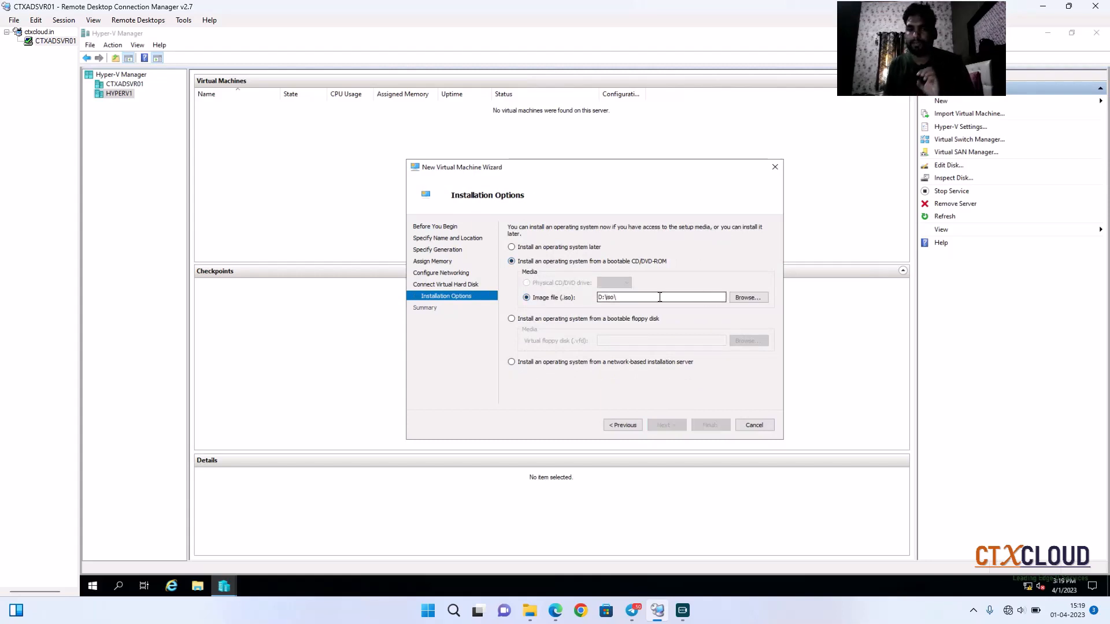
{"action": "left_click", "coordinate": [748, 297]}
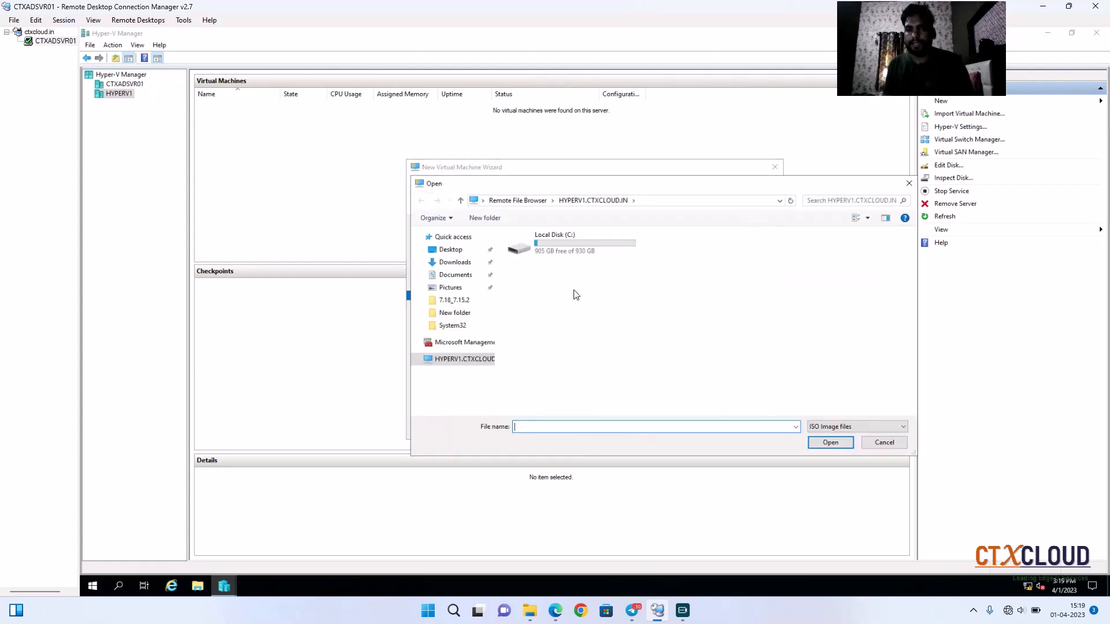
{"action": "left_click", "coordinate": [557, 248]}
{"action": "double_click", "coordinate": [557, 247]}
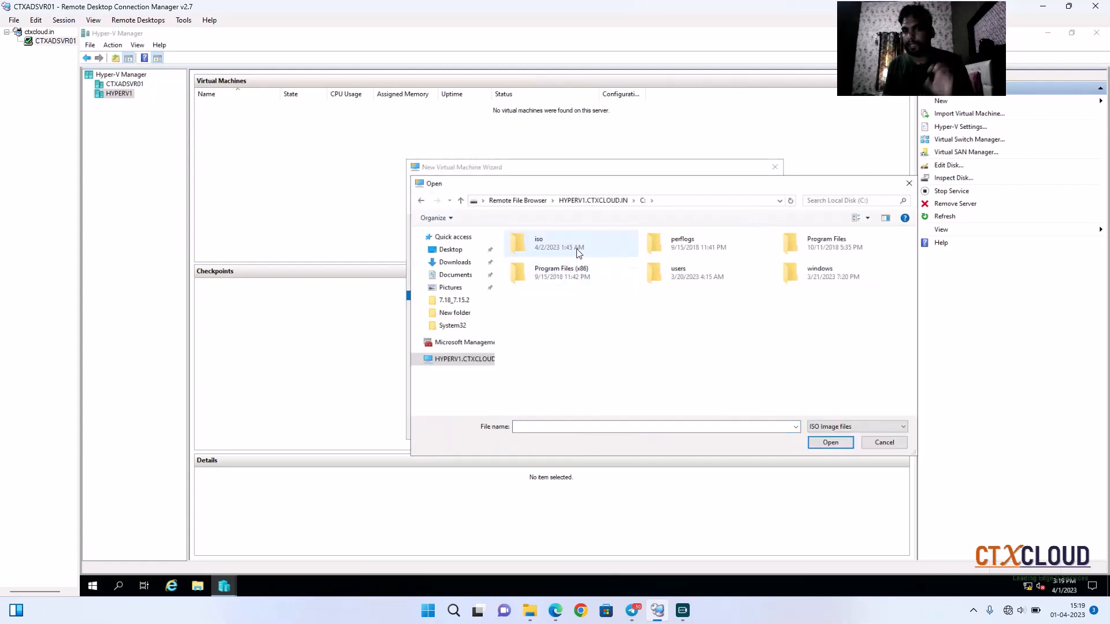
{"action": "double_click", "coordinate": [577, 252]}
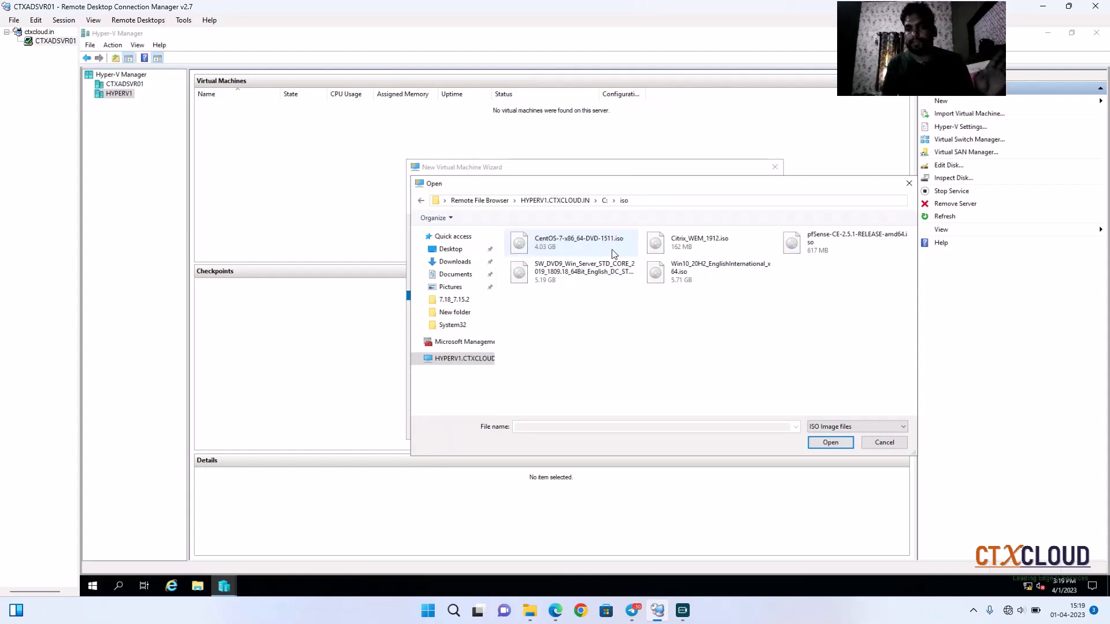
{"action": "left_click", "coordinate": [685, 280]}
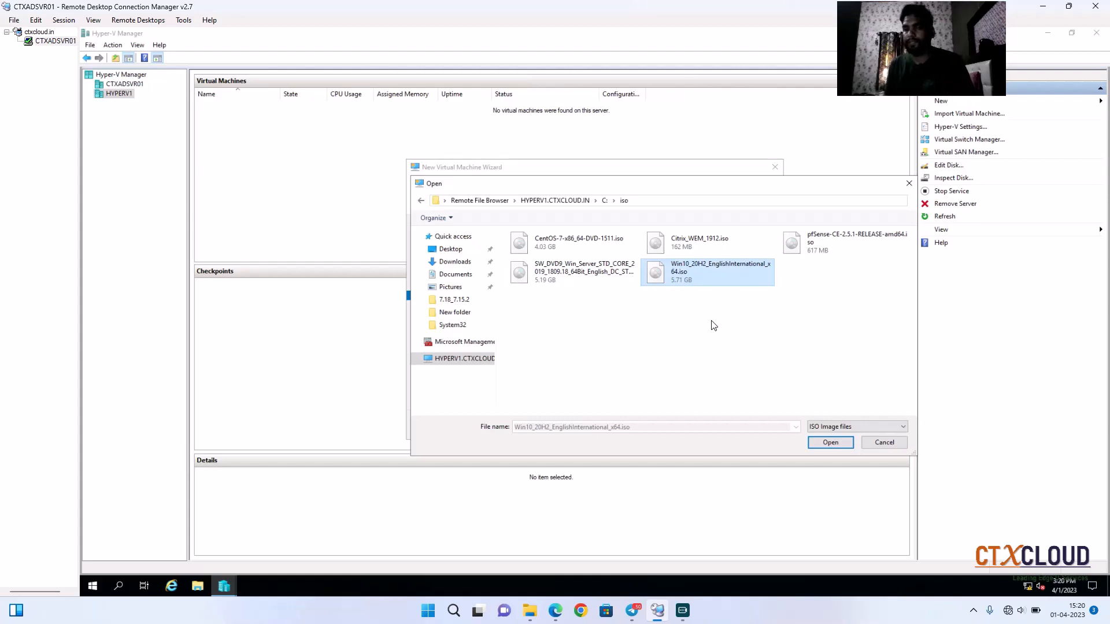
{"action": "left_click", "coordinate": [831, 443]}
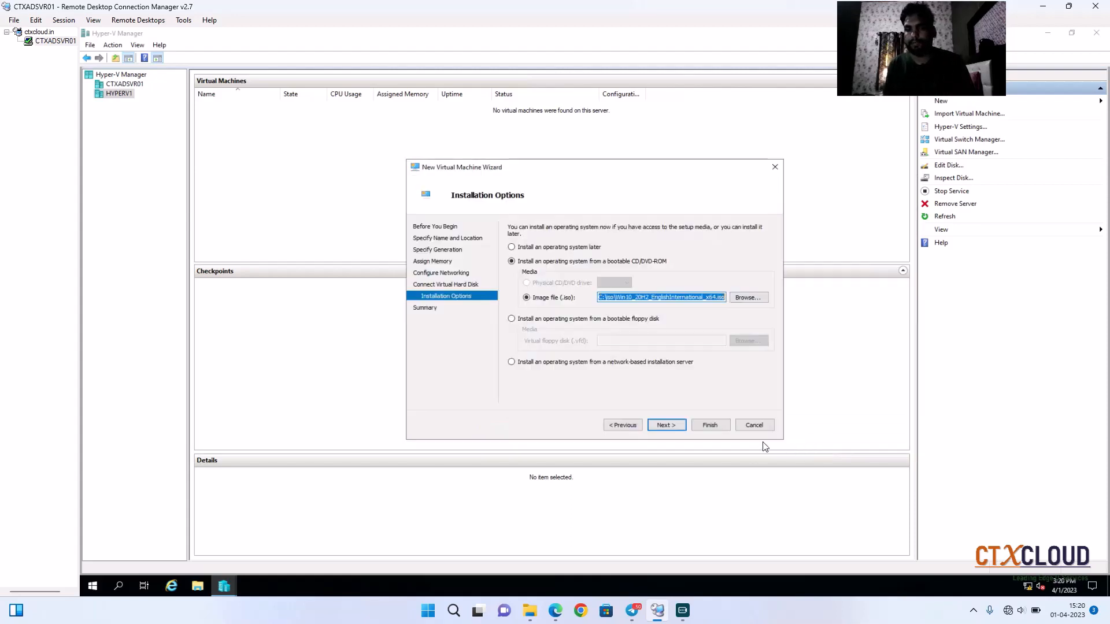
{"action": "left_click", "coordinate": [668, 426]}
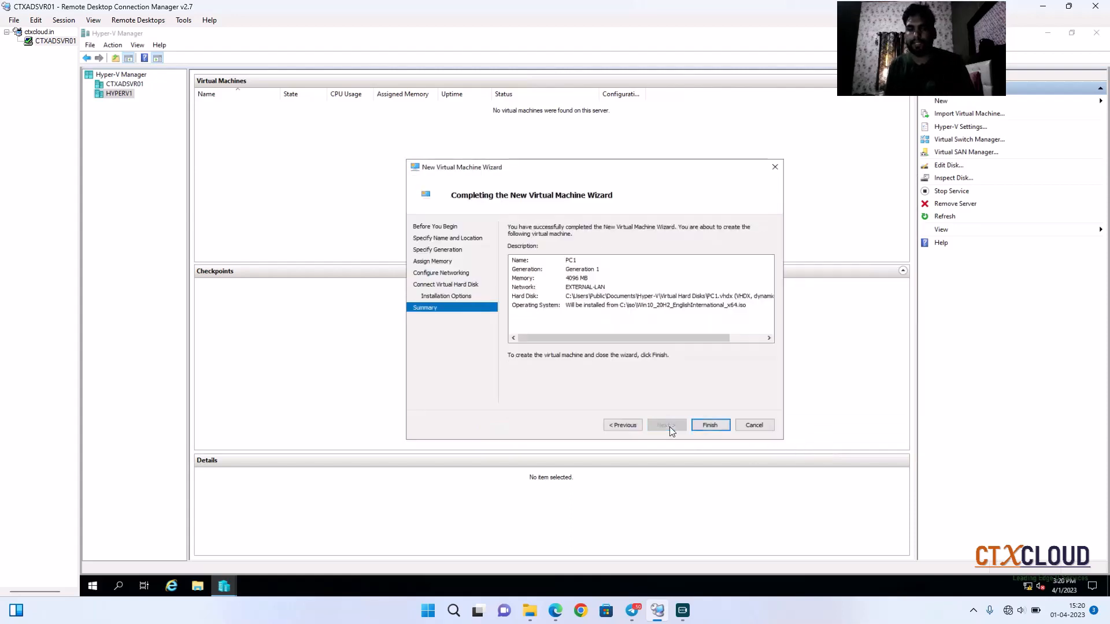
{"action": "left_click", "coordinate": [712, 426]}
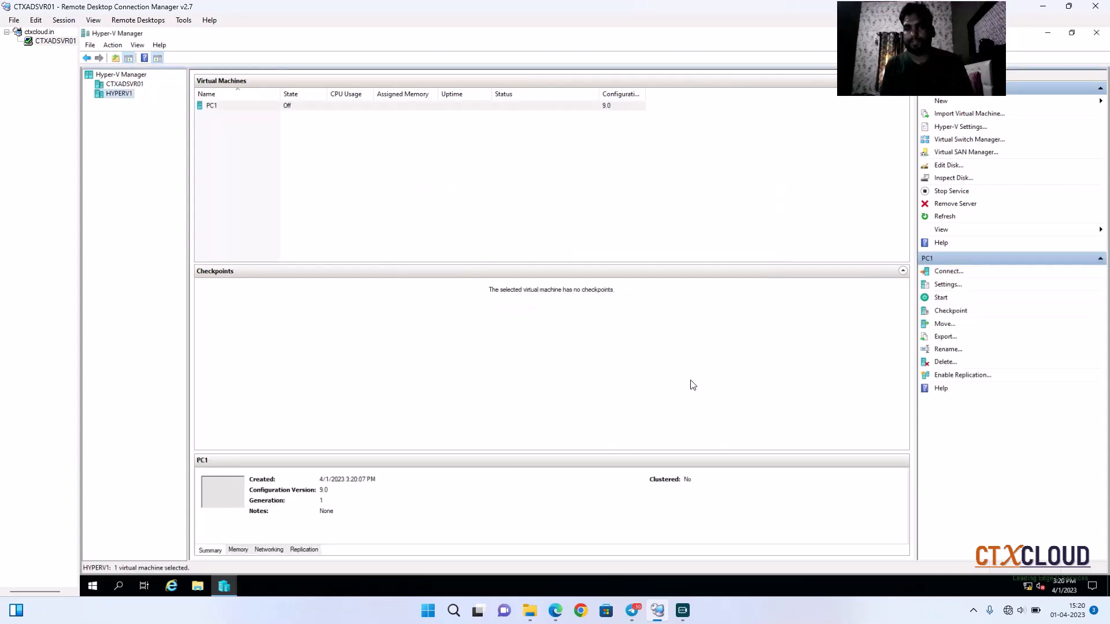
Step: Start the PC1 virtual machine and open its console connection
{"action": "right_click", "coordinate": [389, 105]}
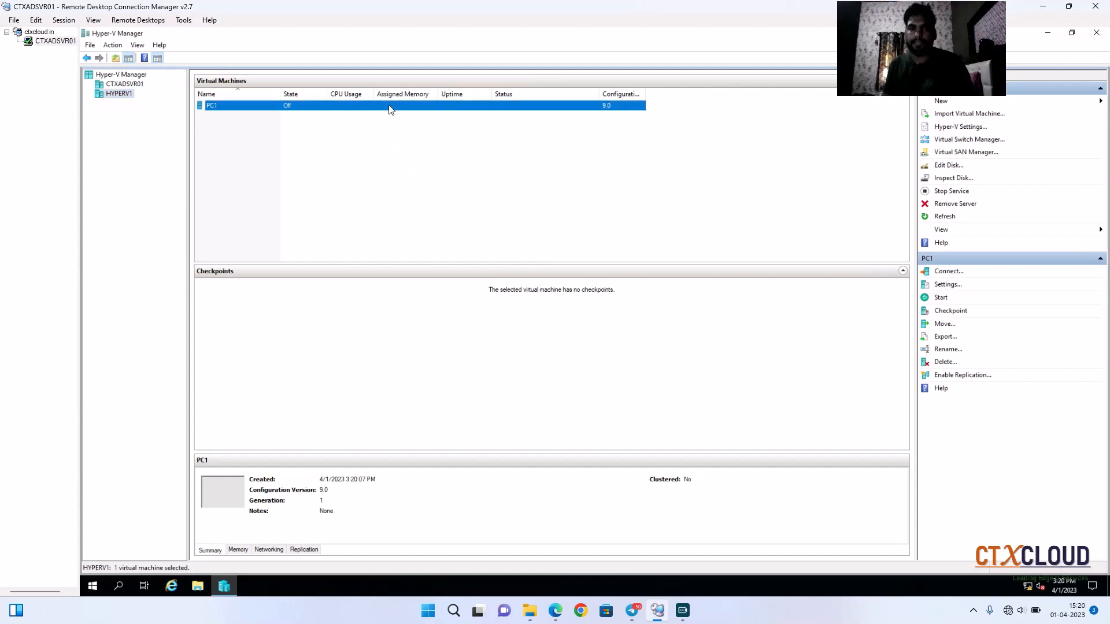
{"action": "left_click", "coordinate": [439, 144]}
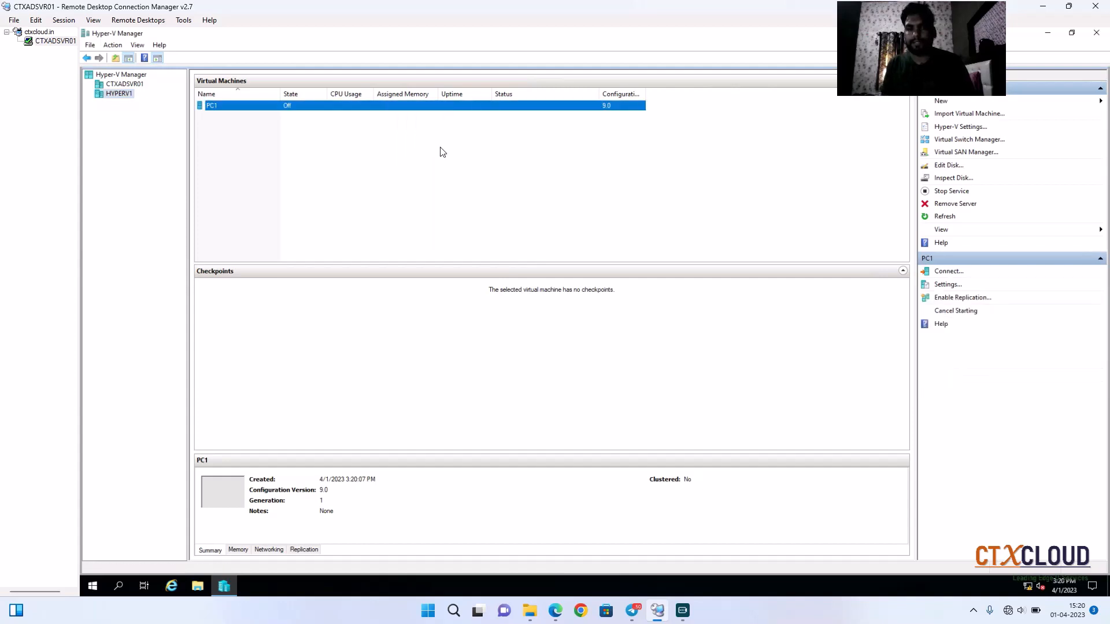
{"action": "double_click", "coordinate": [421, 107]}
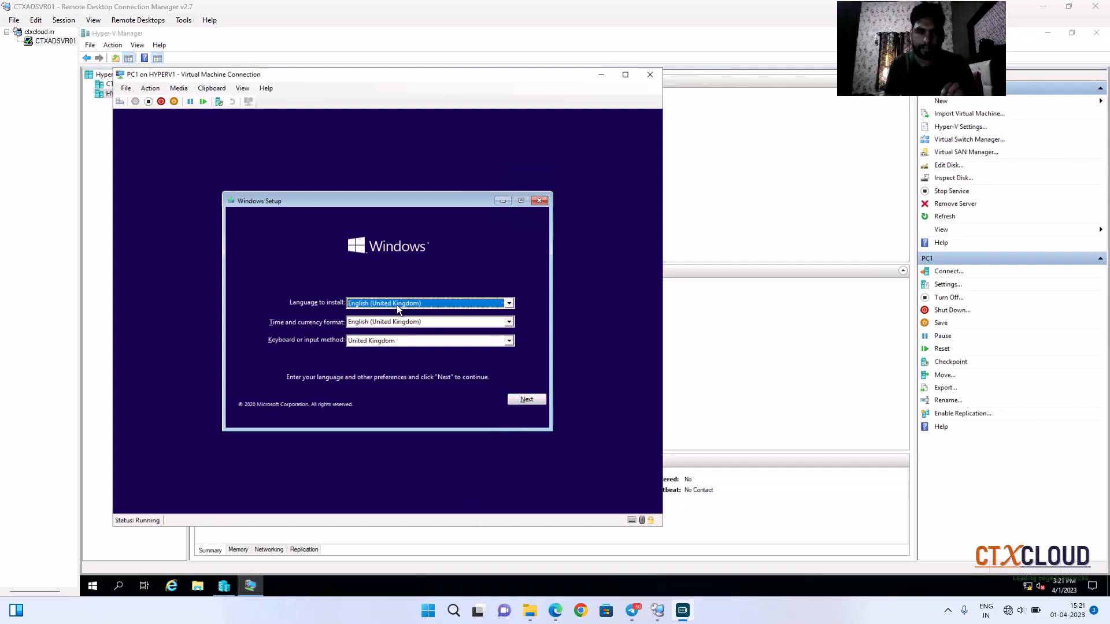
Step: Keep the install language English (United Kingdom), set the keyboard or input method to English (India), and continue setup
{"action": "left_click", "coordinate": [348, 304]}
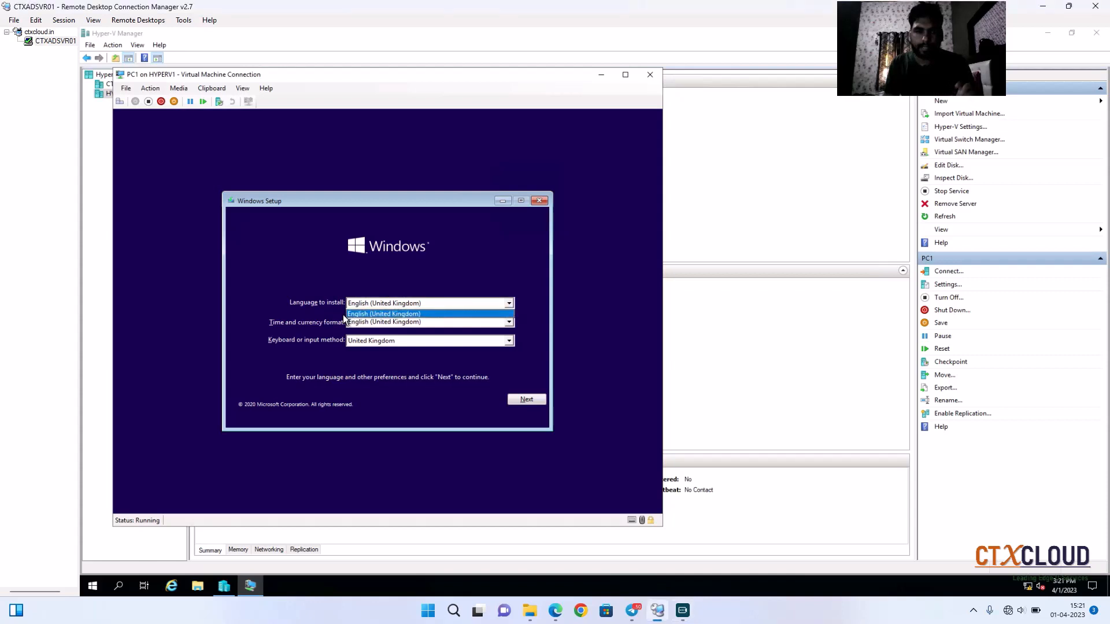
{"action": "left_click", "coordinate": [395, 314]}
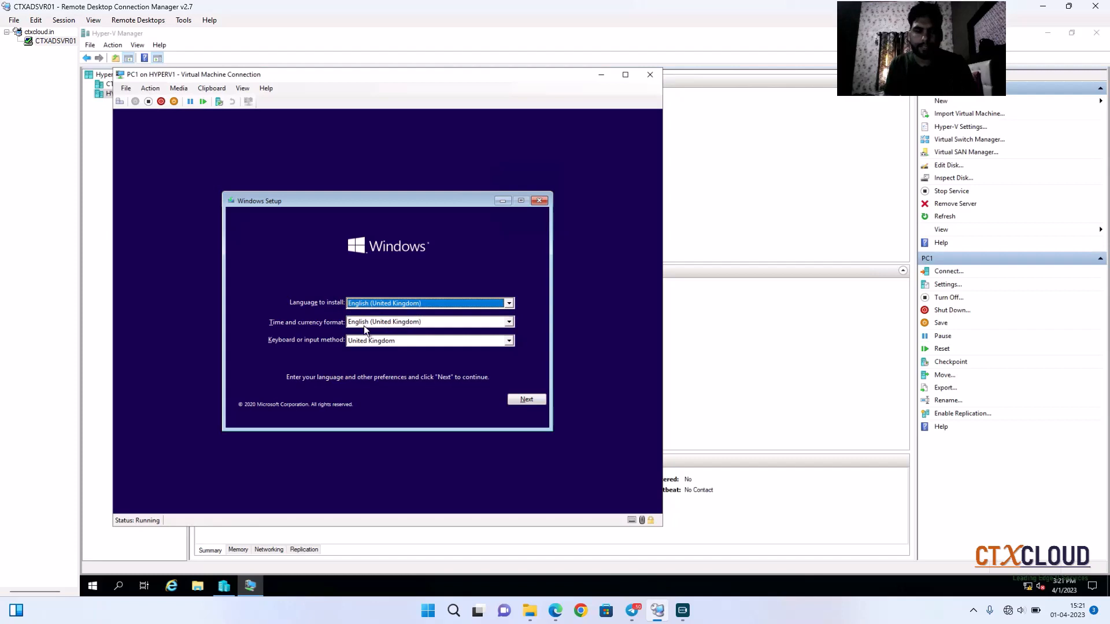
{"action": "left_click", "coordinate": [432, 342]}
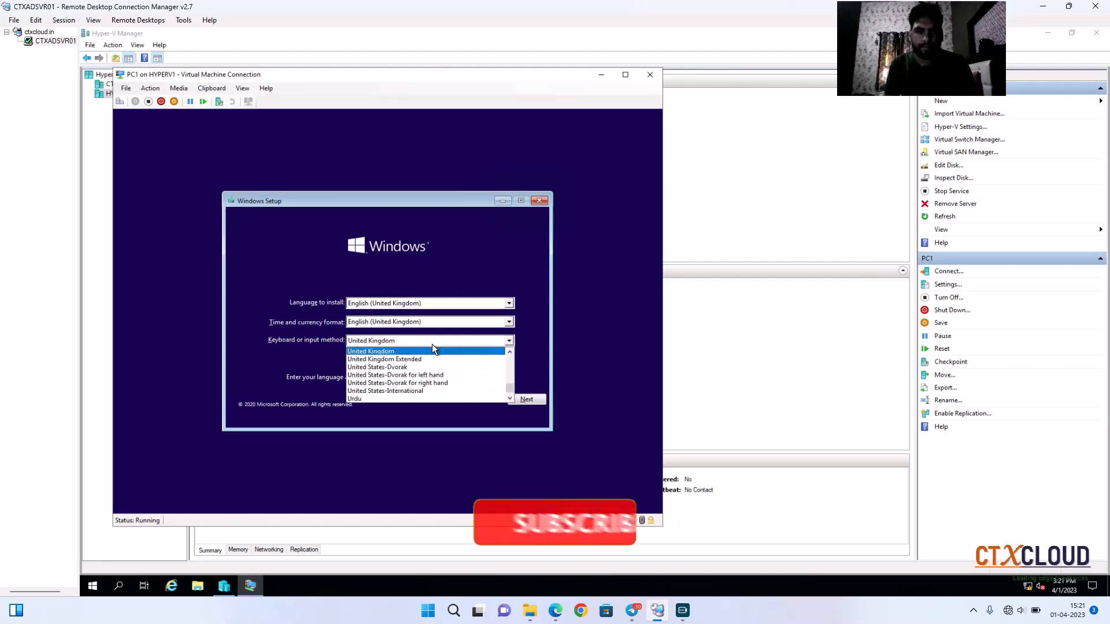
{"action": "scroll", "coordinate": [429, 349], "scroll_direction": "up", "scroll_amount": 1}
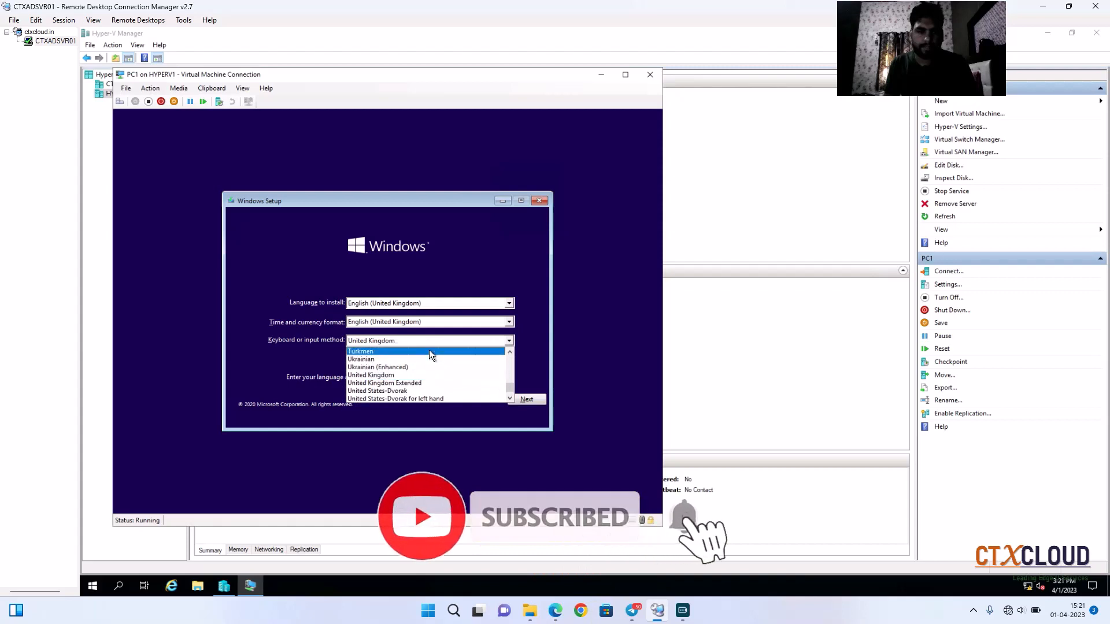
{"action": "scroll", "coordinate": [429, 349], "scroll_direction": "down", "scroll_amount": 1}
{"action": "scroll", "coordinate": [429, 350], "scroll_direction": "up", "scroll_amount": 6}
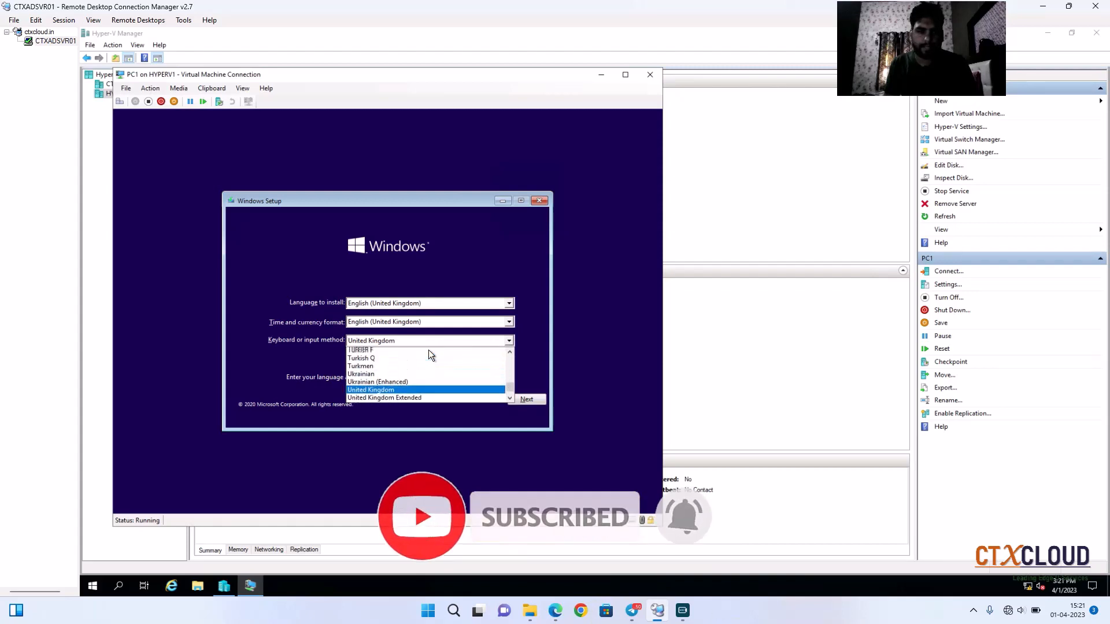
{"action": "scroll", "coordinate": [429, 351], "scroll_direction": "up", "scroll_amount": 2}
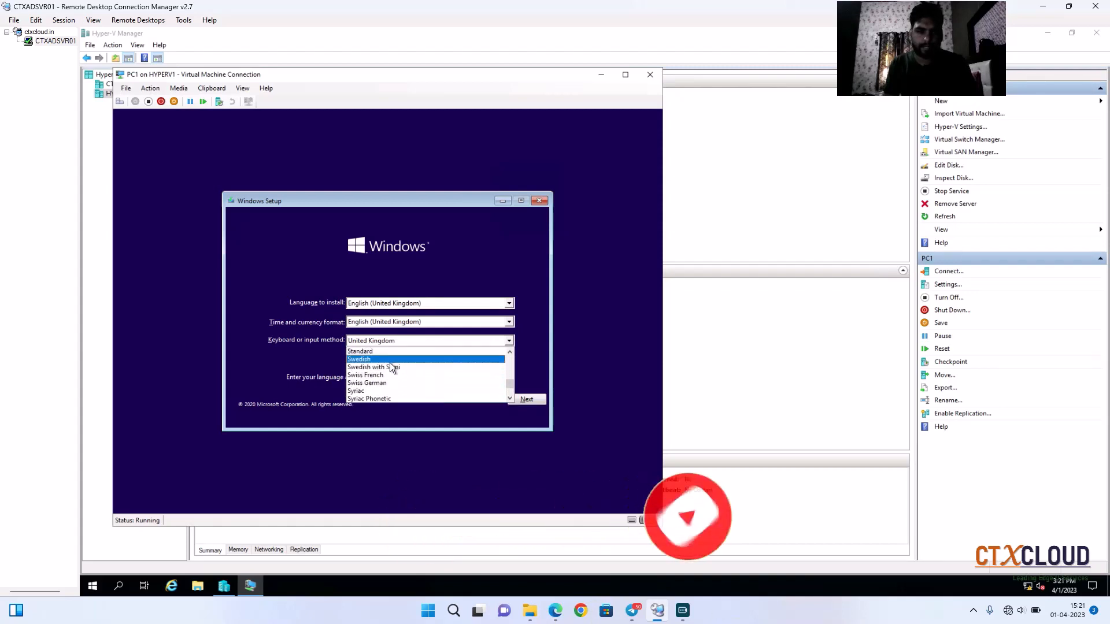
{"action": "left_click", "coordinate": [387, 363]}
{"action": "left_click", "coordinate": [401, 340]}
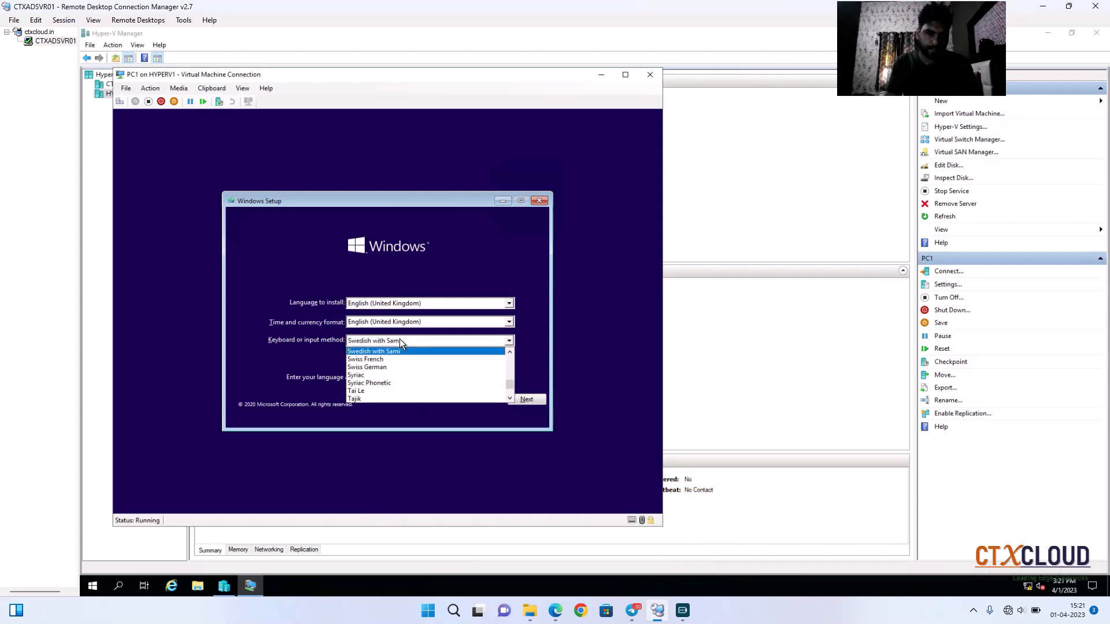
{"action": "key", "text": "e"}
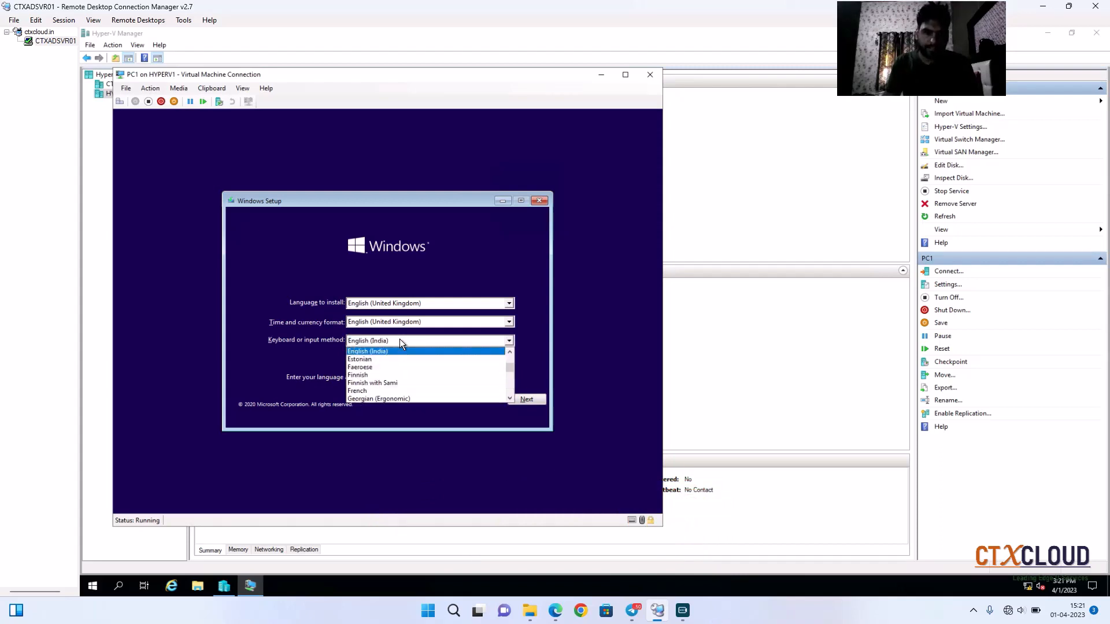
{"action": "left_click", "coordinate": [387, 352]}
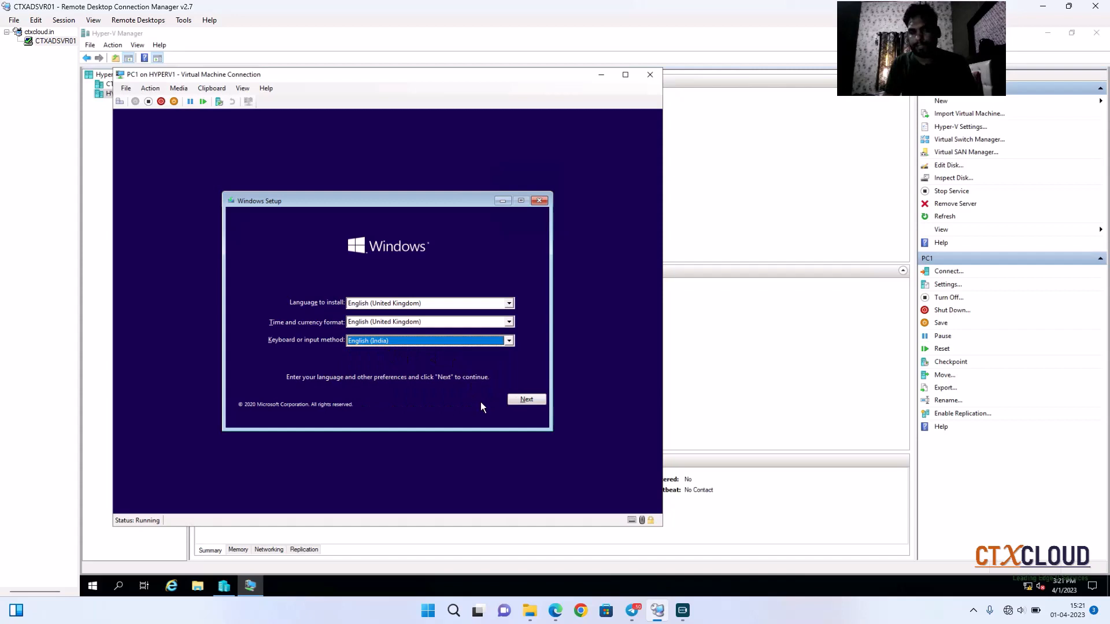
{"action": "left_click", "coordinate": [526, 399]}
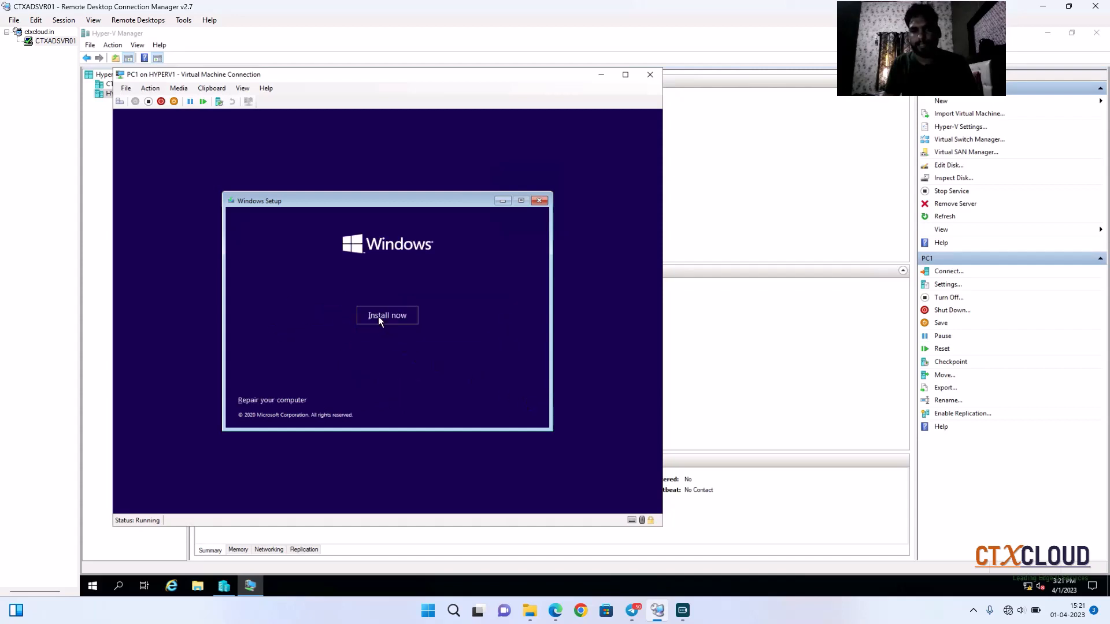
Step: Start the Windows installation and skip entering a product key
{"action": "left_click", "coordinate": [379, 317]}
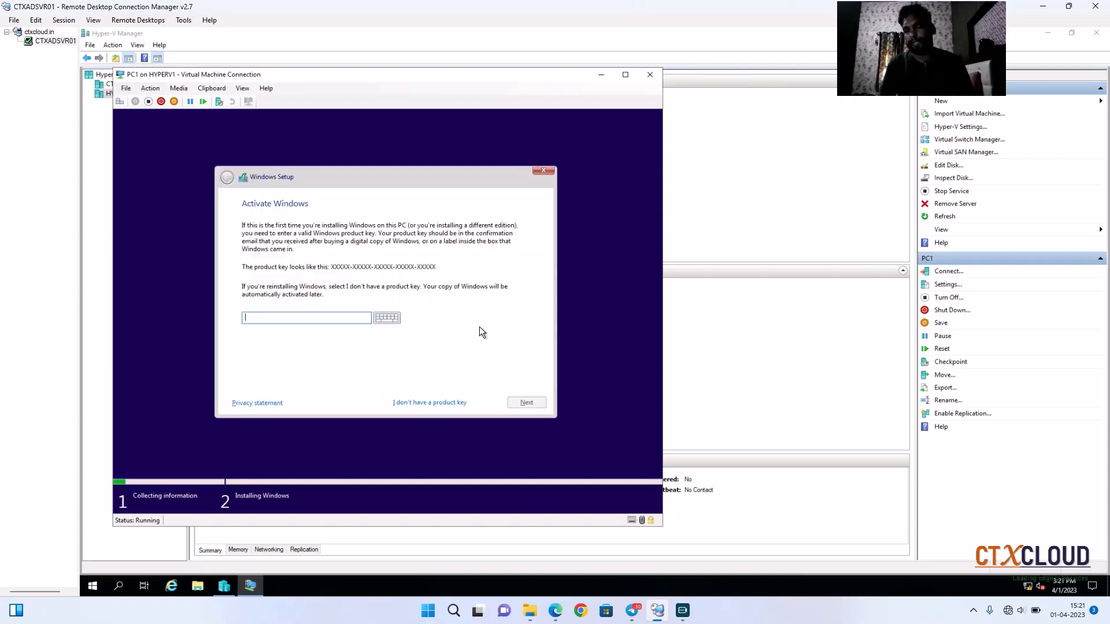
{"action": "left_click", "coordinate": [421, 403]}
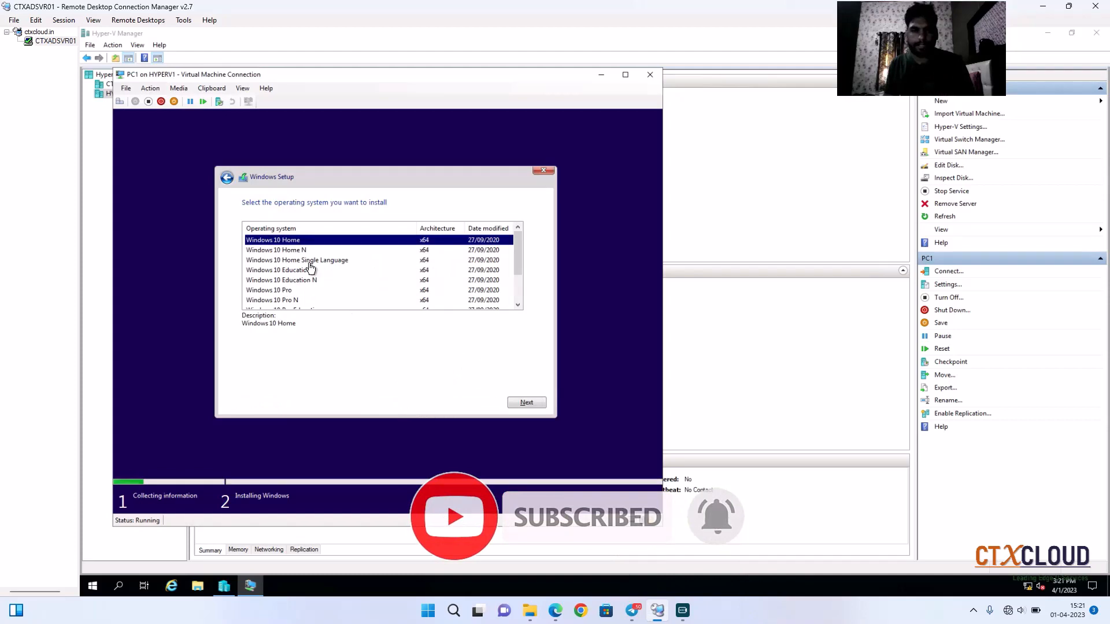
Step: Select the Windows 10 Pro edition to install and continue
{"action": "scroll", "coordinate": [317, 287], "scroll_direction": "down", "scroll_amount": 1}
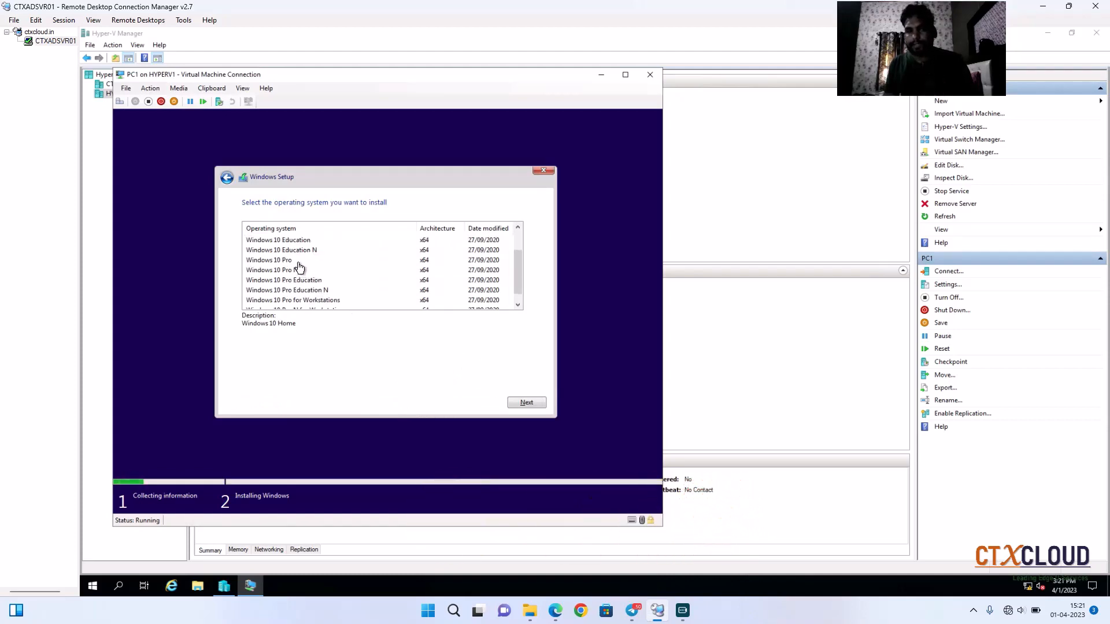
{"action": "left_click", "coordinate": [299, 263]}
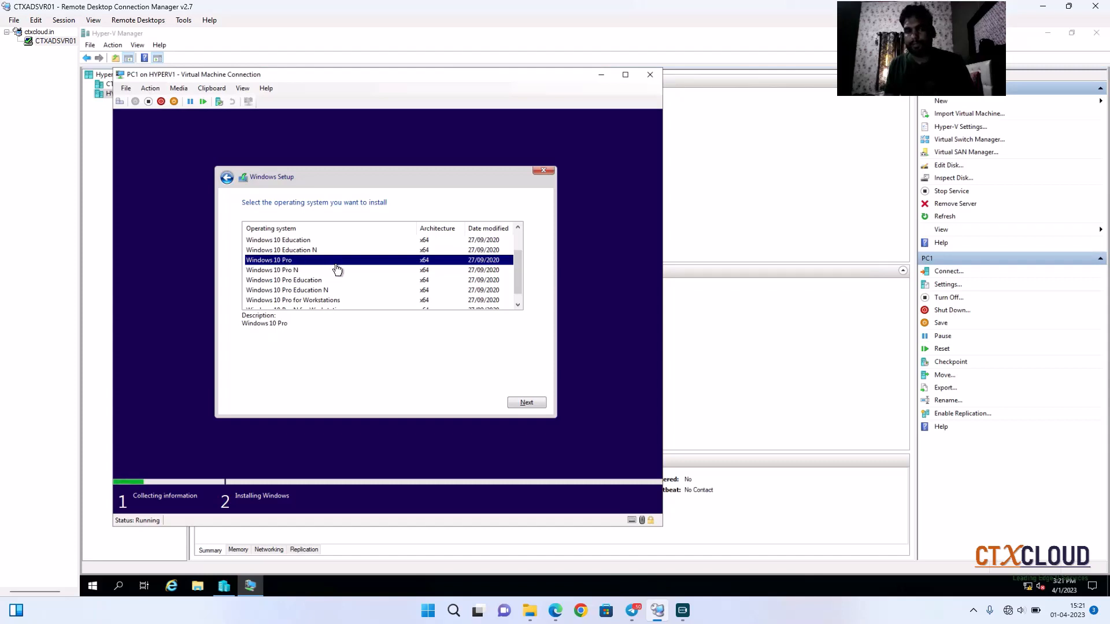
{"action": "left_click", "coordinate": [527, 403]}
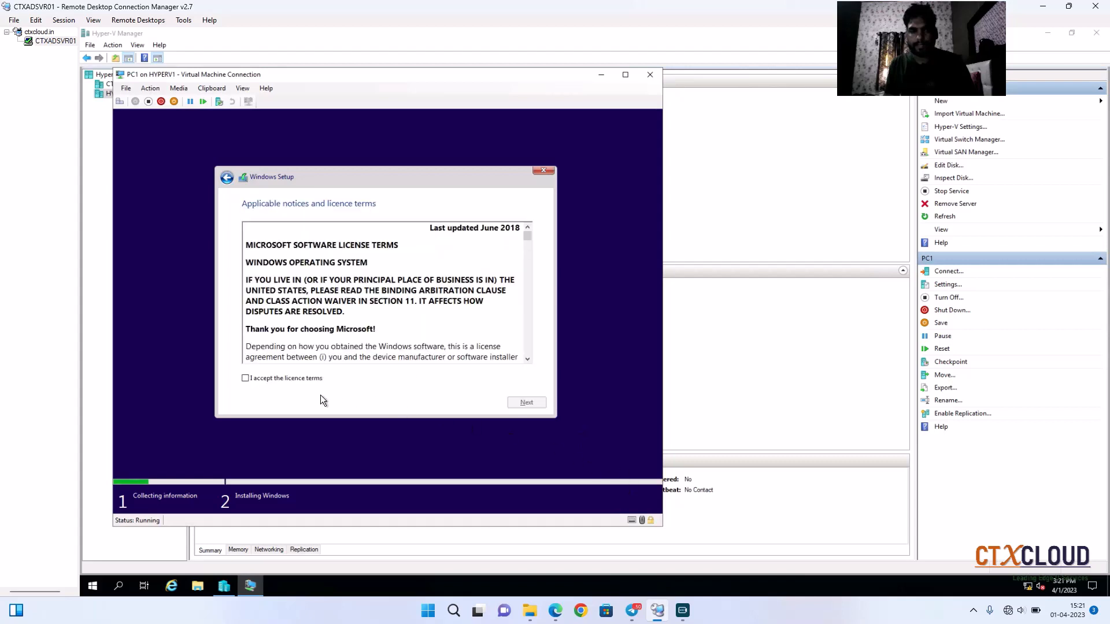
Step: Accept the licence terms and continue
{"action": "left_click", "coordinate": [246, 379]}
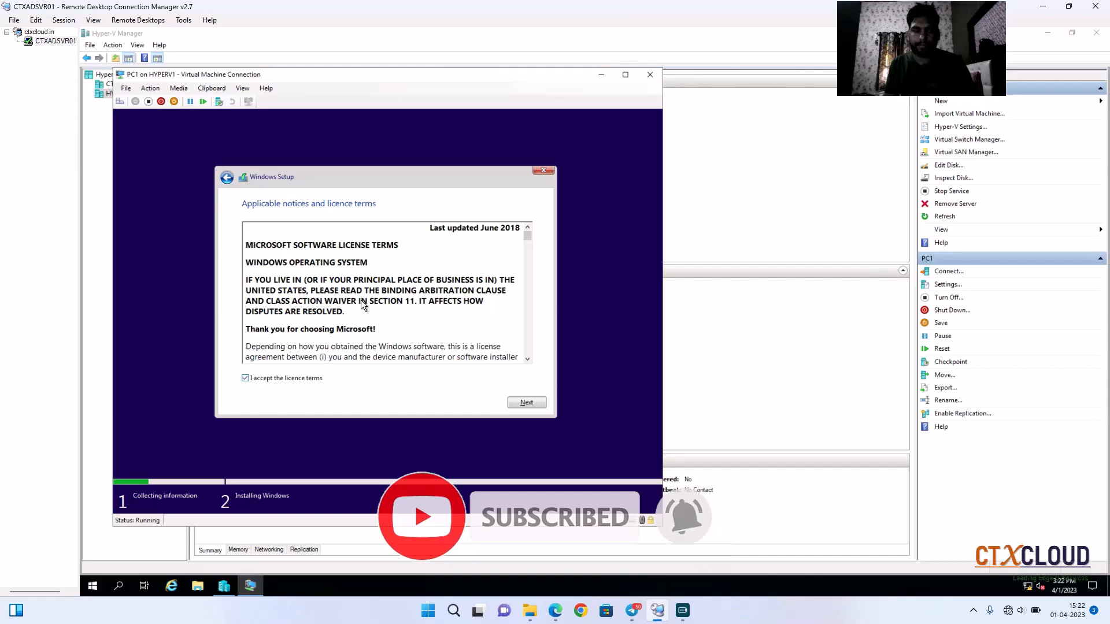
{"action": "scroll", "coordinate": [362, 305], "scroll_direction": "down", "scroll_amount": 10}
{"action": "left_click", "coordinate": [526, 402]}
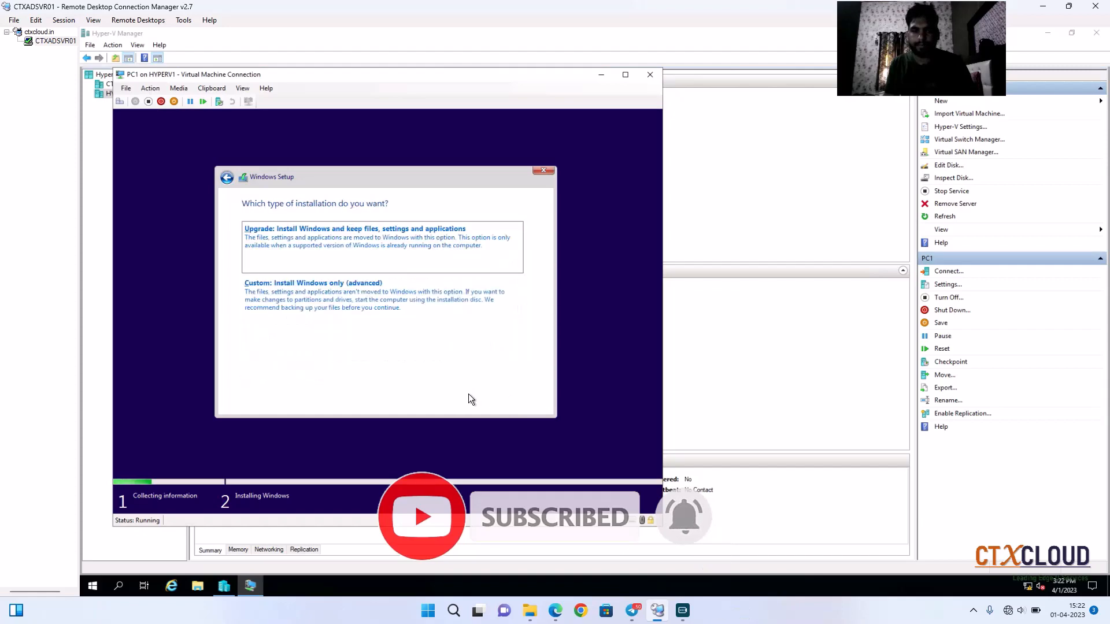
Step: Choose the Custom install type and install Windows on Drive 0 Unallocated Space
{"action": "left_click", "coordinate": [340, 312]}
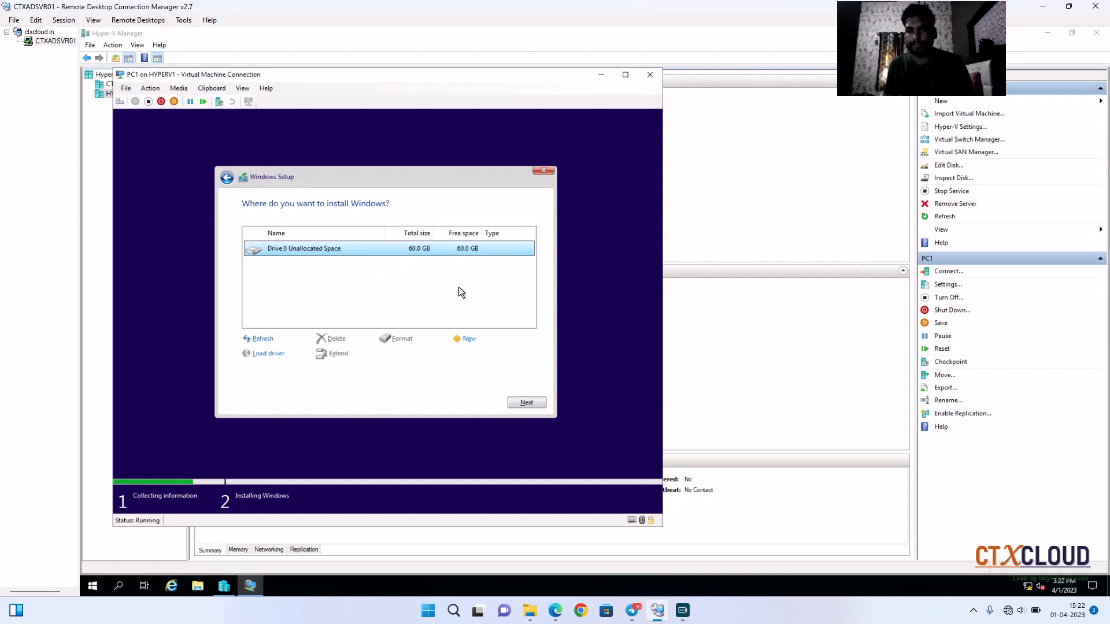
{"action": "left_click", "coordinate": [522, 403]}
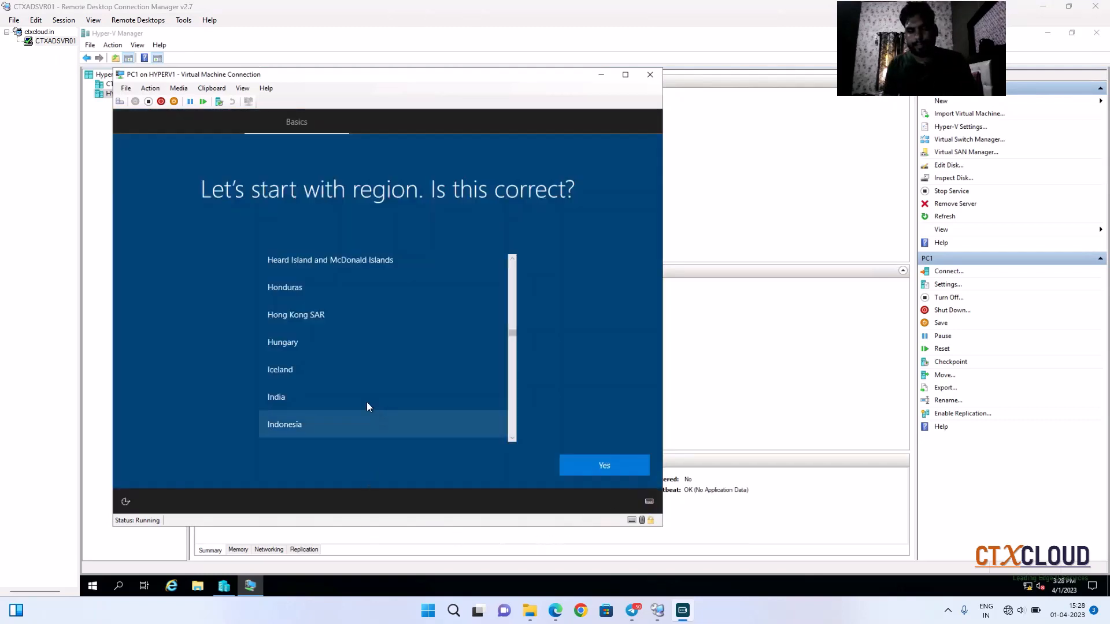
Step: Select India as the region in the initial setup and confirm it
{"action": "left_click", "coordinate": [329, 399]}
{"action": "left_click", "coordinate": [581, 471]}
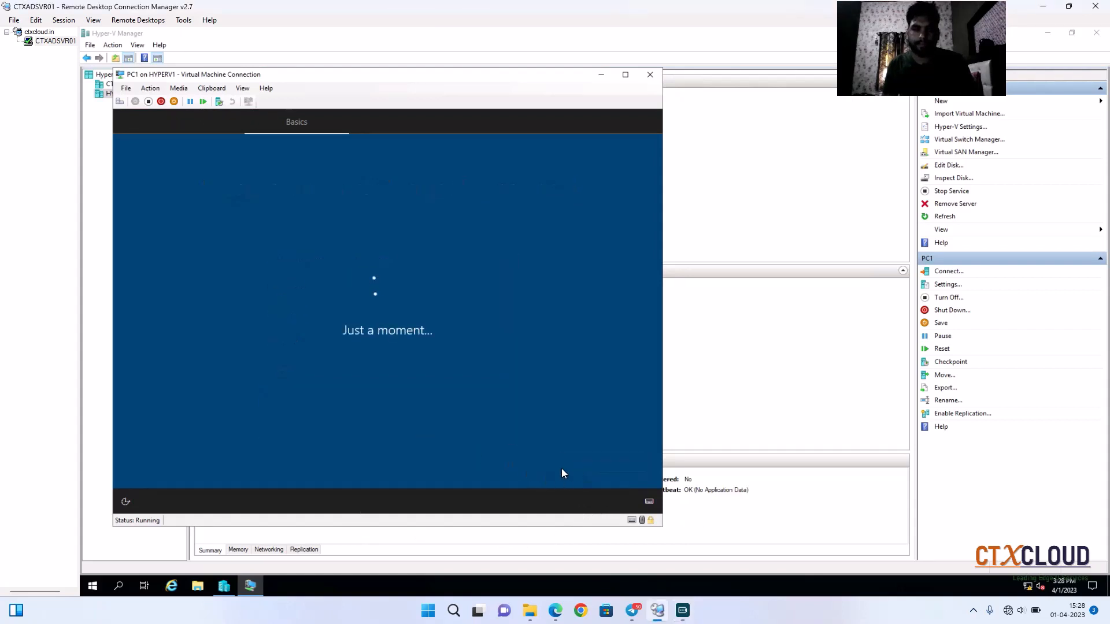